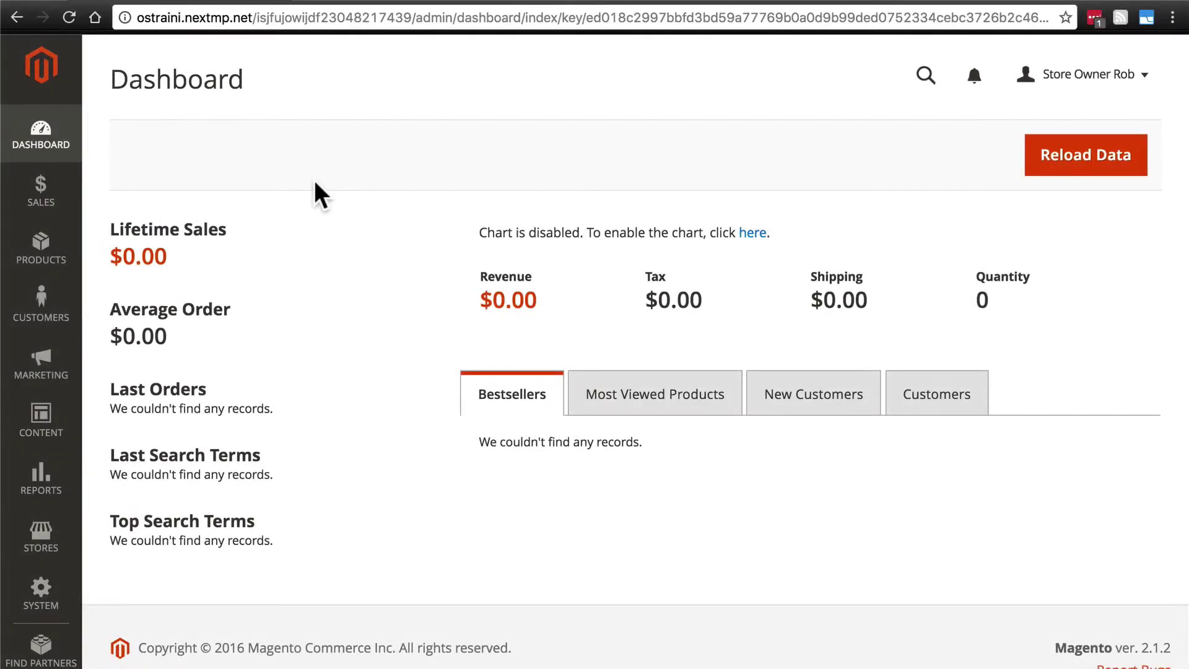
# - Open the Stores menu from the dashboard sidebar, then close it again
pyautogui.click(40, 533)
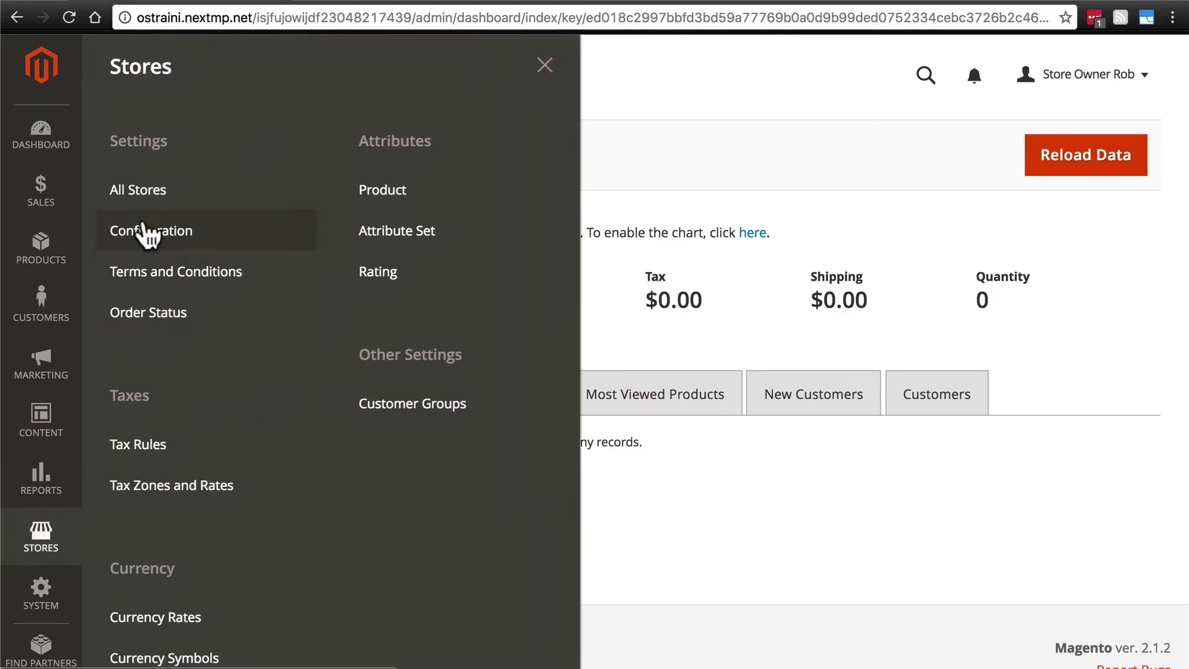
pyautogui.click(659, 148)
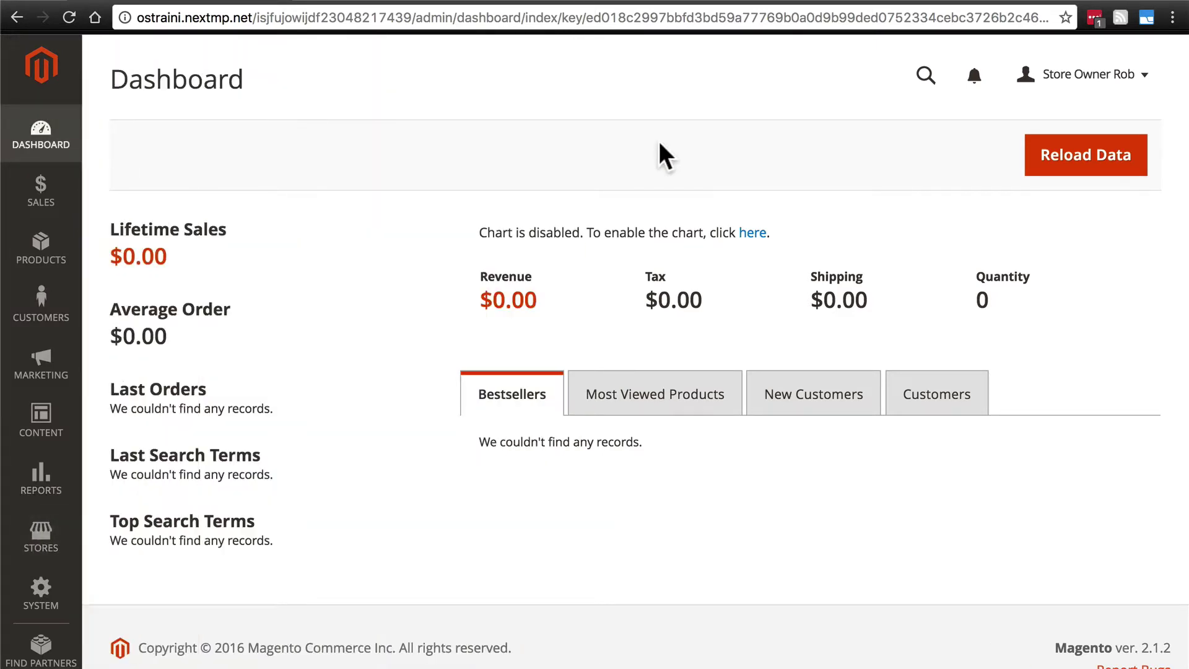
# - Go to the Products catalog and start a Simple Product from the Add Product menu
pyautogui.click(49, 253)
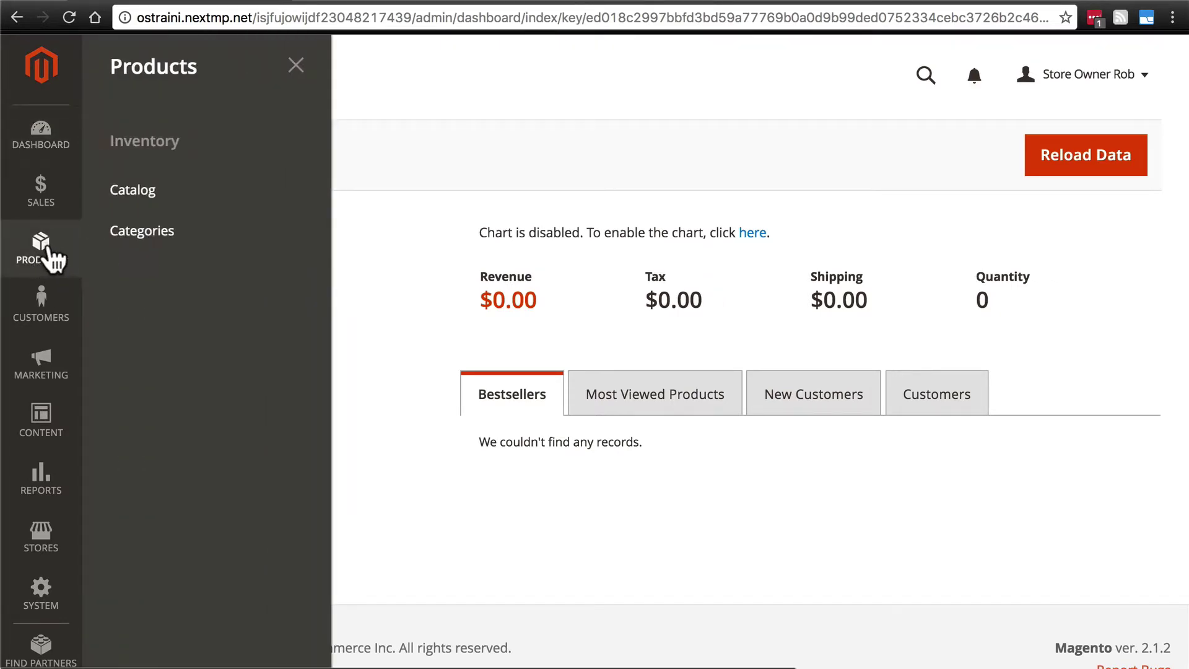
pyautogui.click(148, 199)
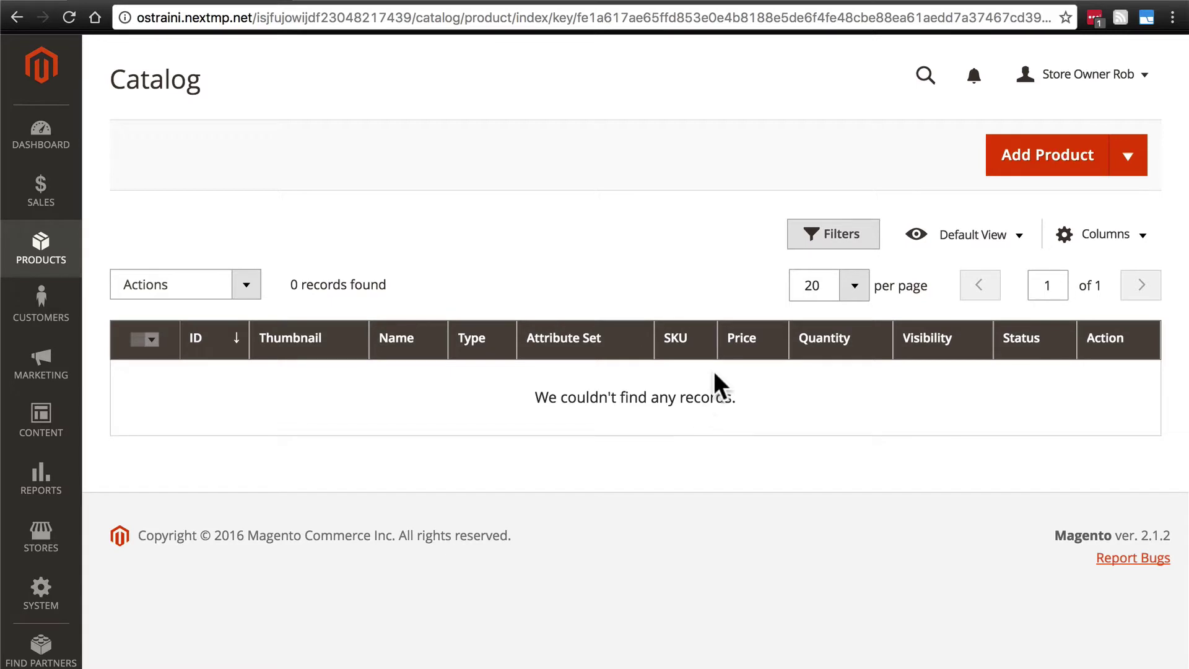
pyautogui.click(1129, 175)
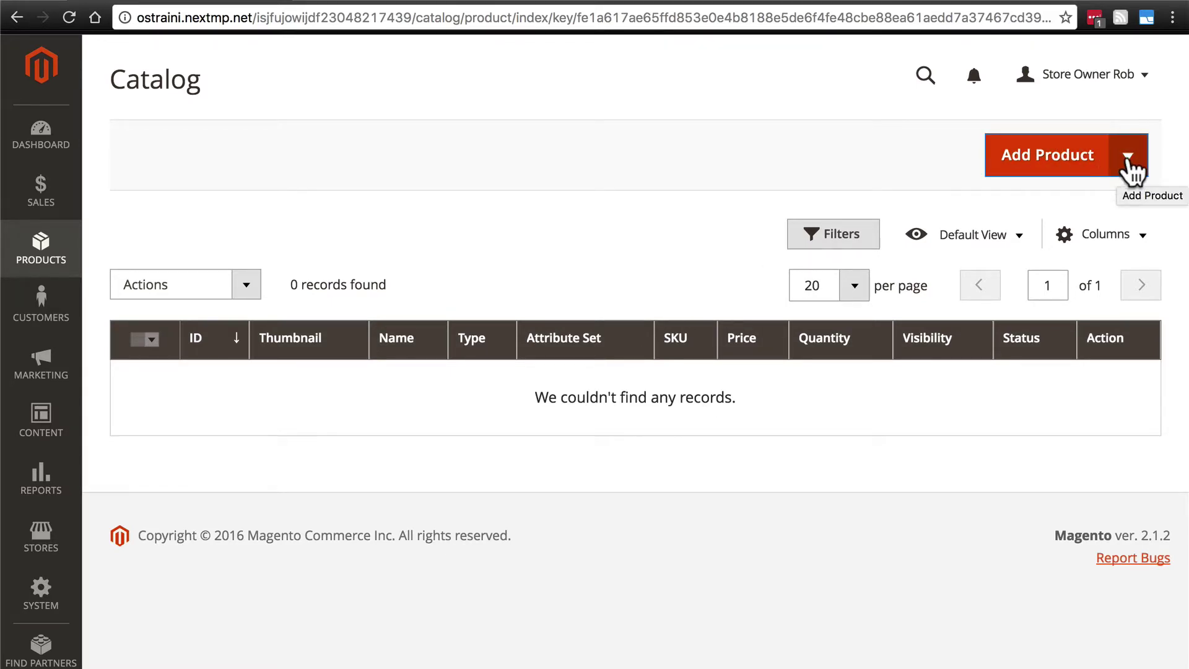
pyautogui.click(1130, 169)
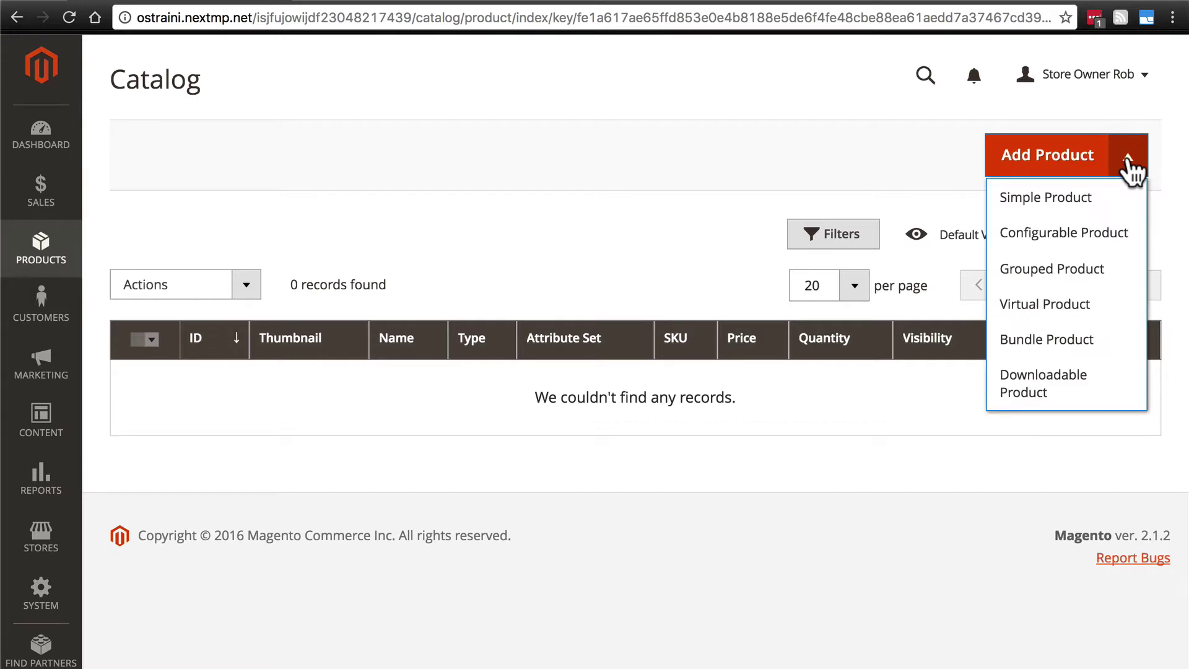
pyautogui.click(1069, 199)
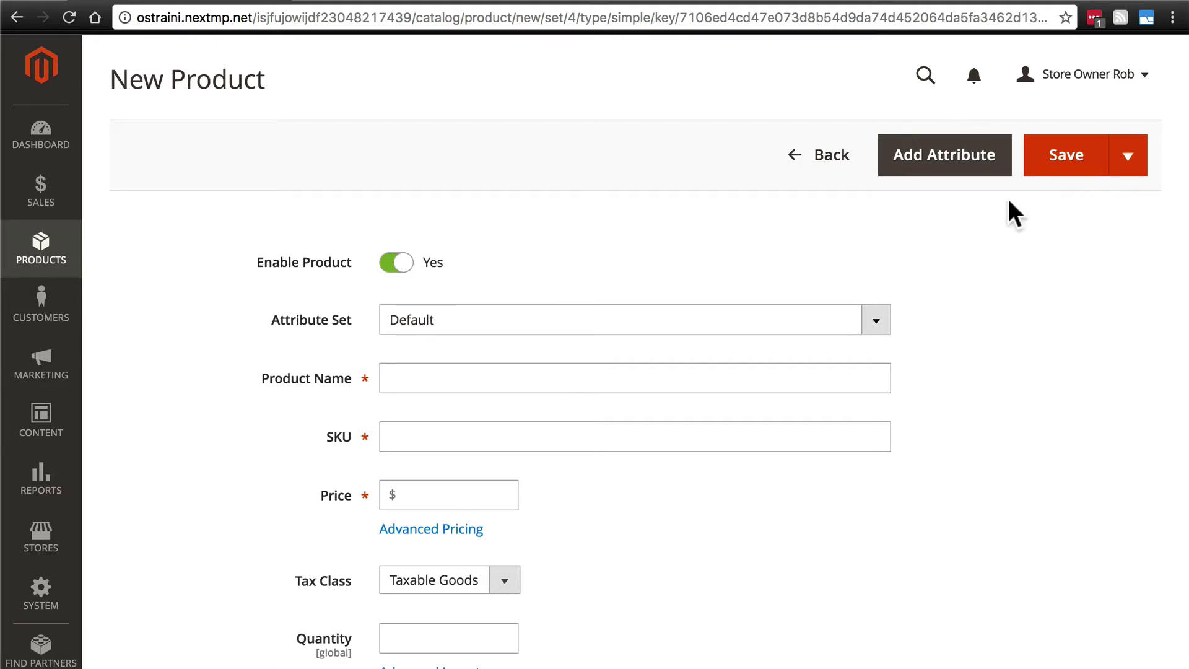
# - Switch Enable Product off and back on so the new product stays enabled
pyautogui.click(397, 271)
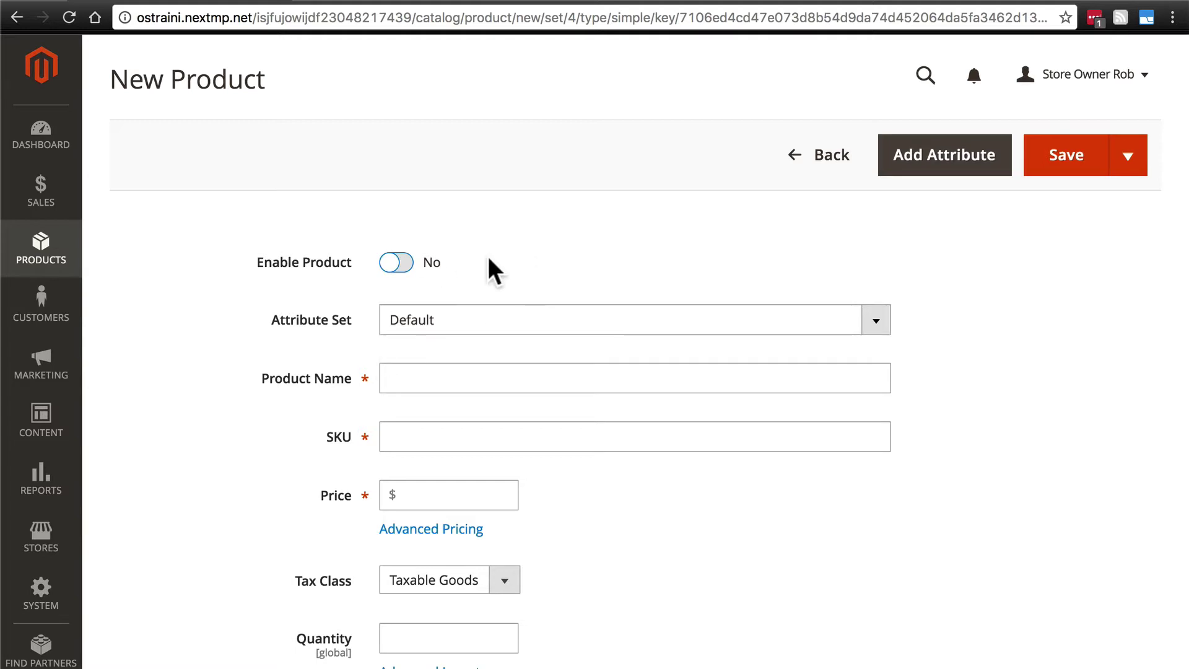
pyautogui.click(390, 262)
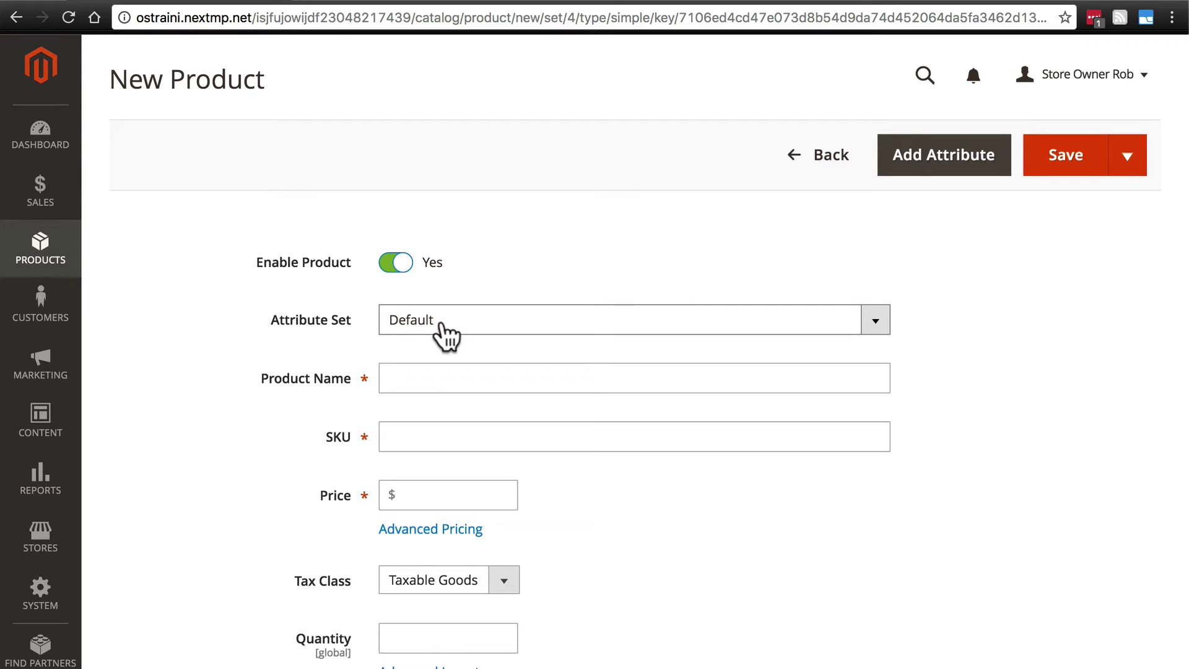
pyautogui.scroll(-2, 277, 277)
# - Name the product 'Sunrise Mug' and remove the space so the SKU reads SunriseMug
pyautogui.click(411, 310)
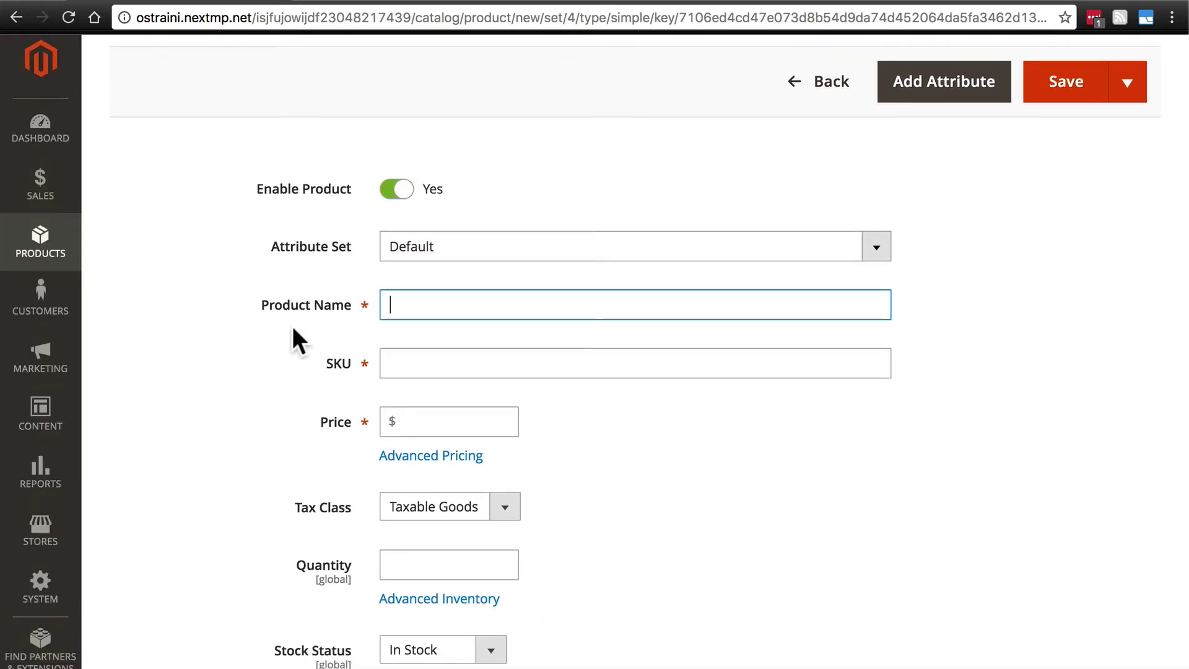
pyautogui.write('Sunris')
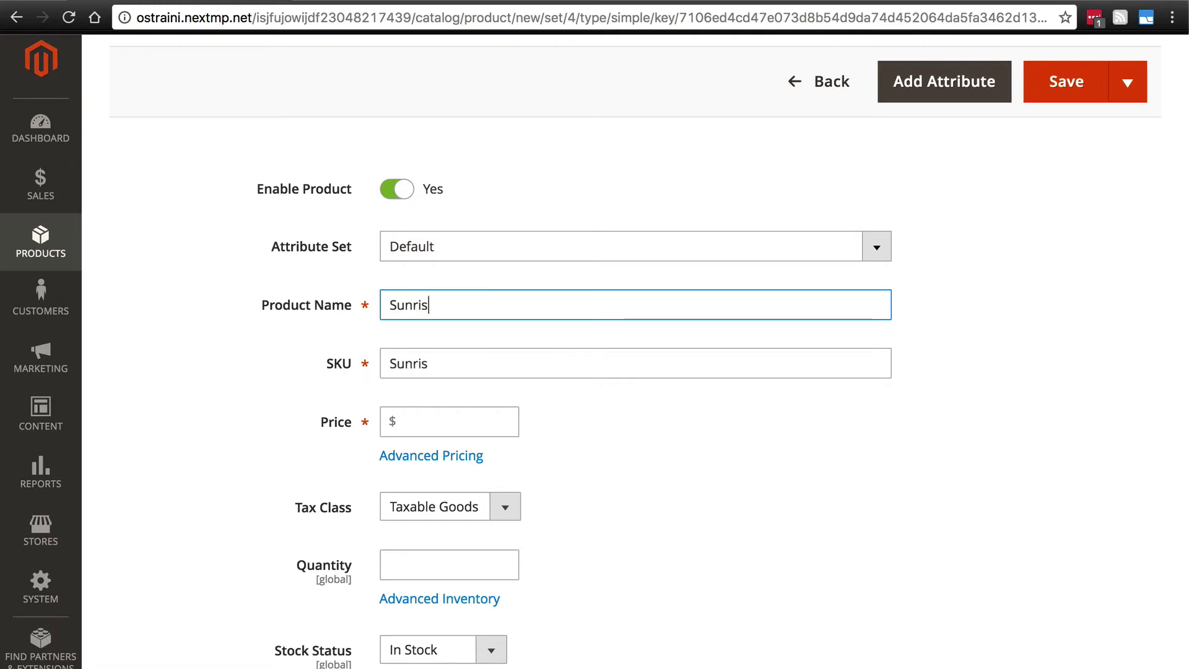
pyautogui.write('e Mug')
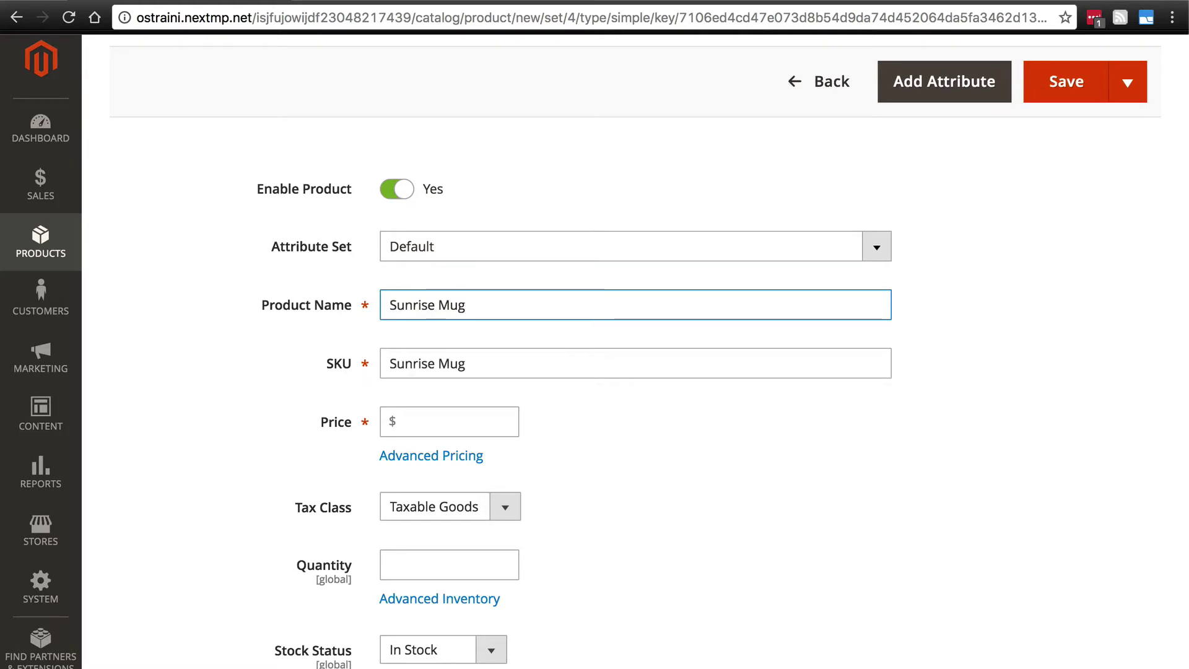
pyautogui.click(435, 363)
pyautogui.press('BackSpace')
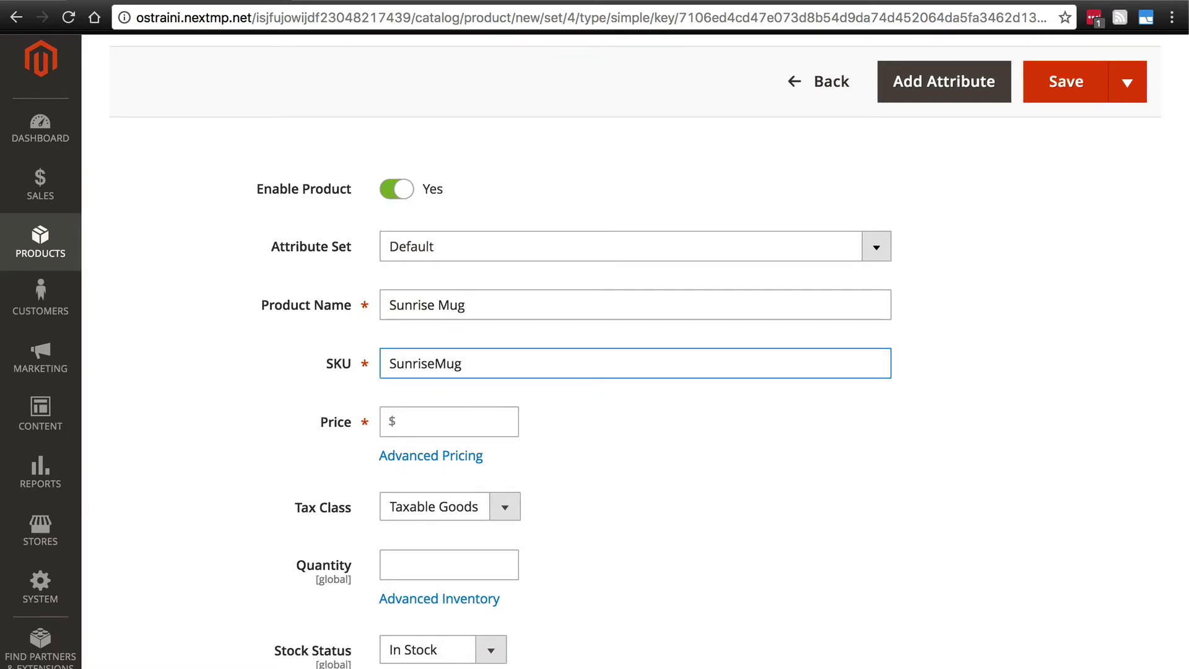
# - Enter price 8.99, quantity 300 and weight 0.35 lbs
pyautogui.scroll(-3, 276, 334)
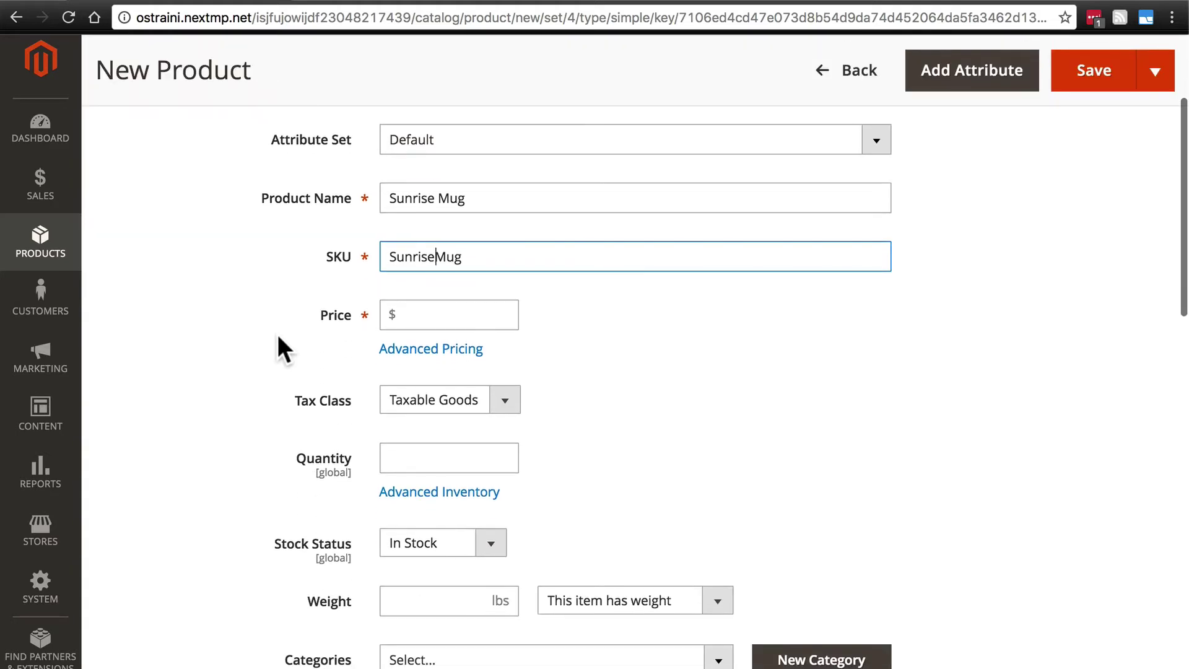
pyautogui.click(460, 315)
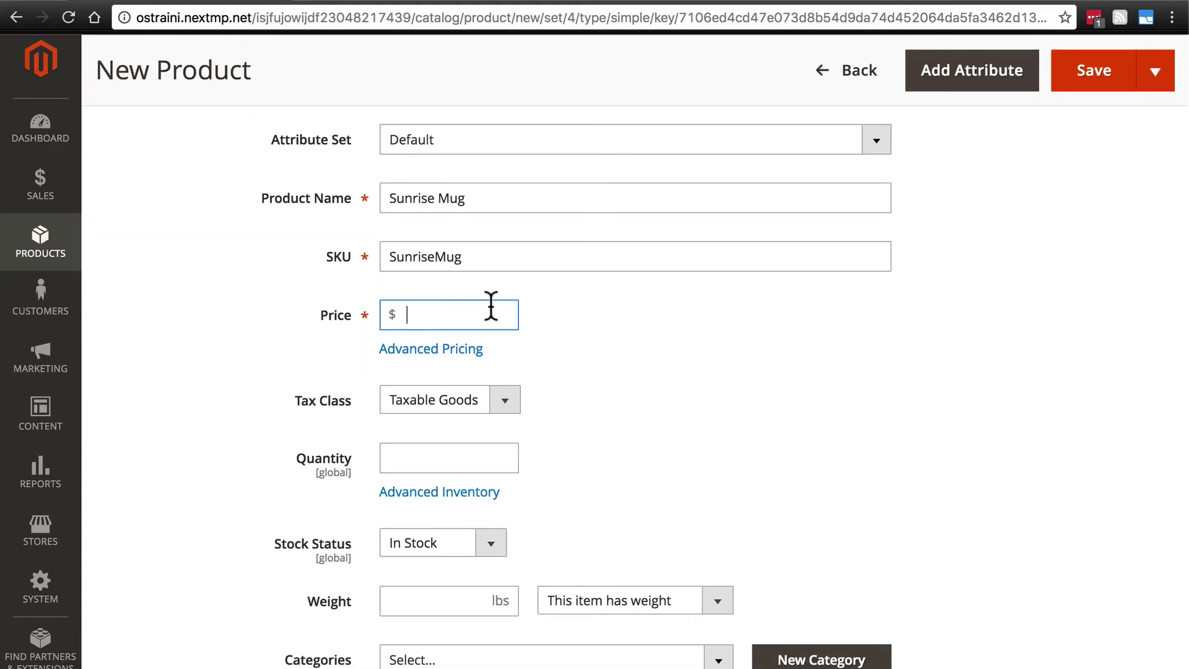
pyautogui.write('8.99')
pyautogui.scroll(-3, 685, 258)
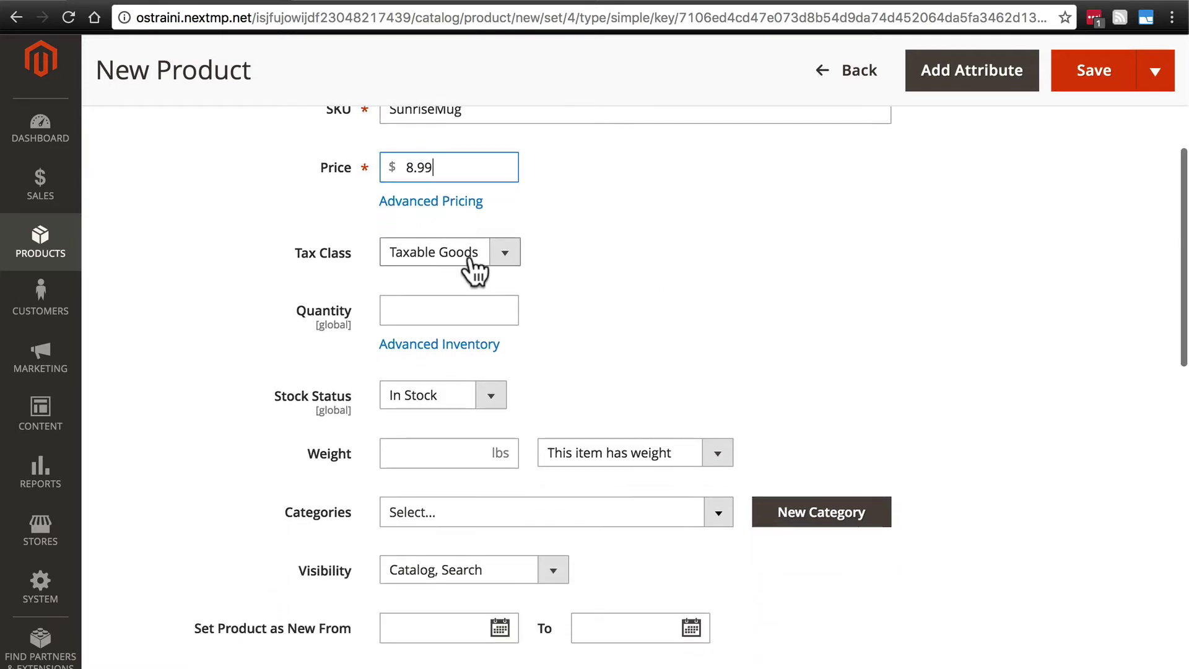
pyautogui.click(427, 309)
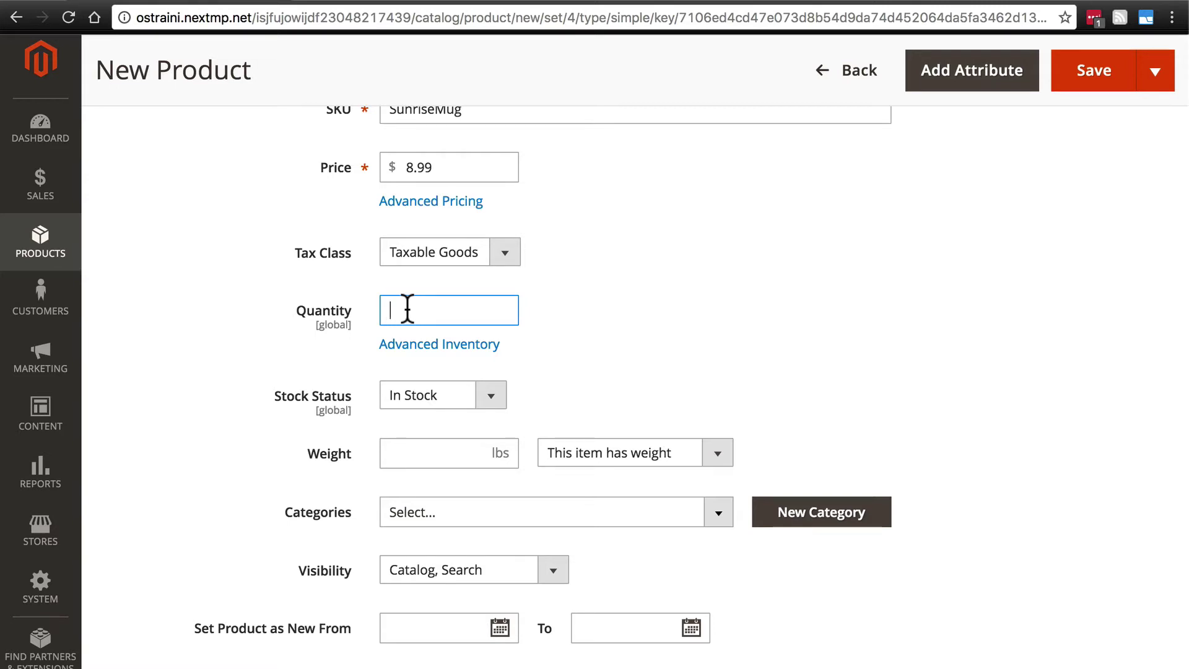
pyautogui.write('300')
pyautogui.click(459, 455)
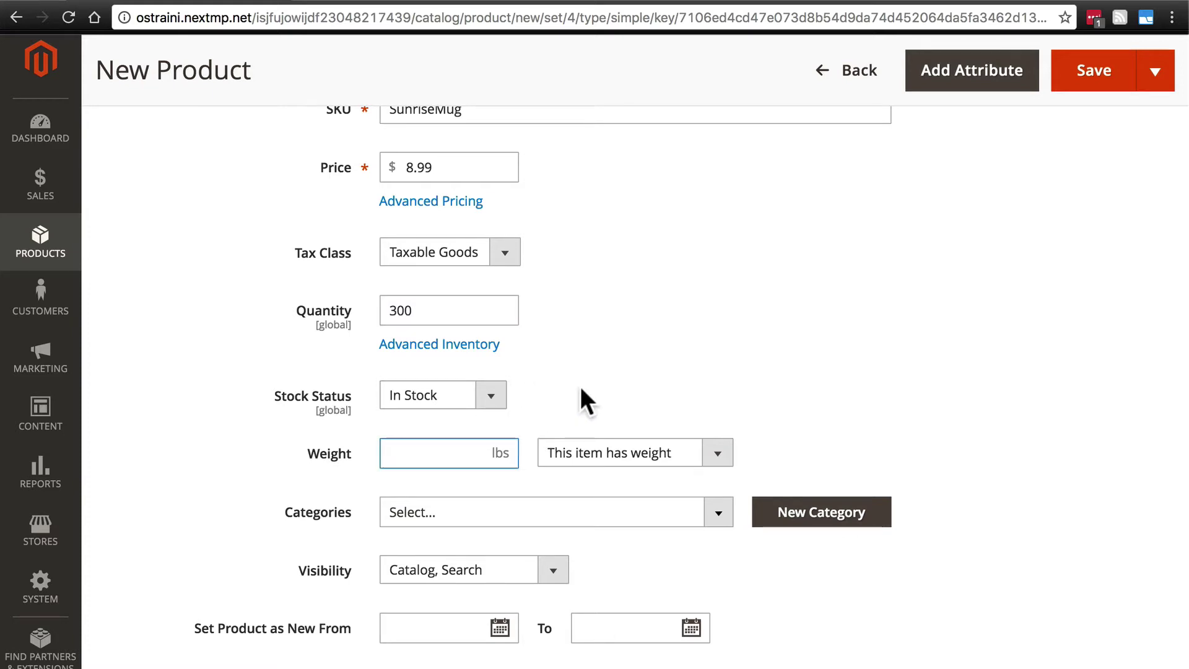
pyautogui.write('0.35')
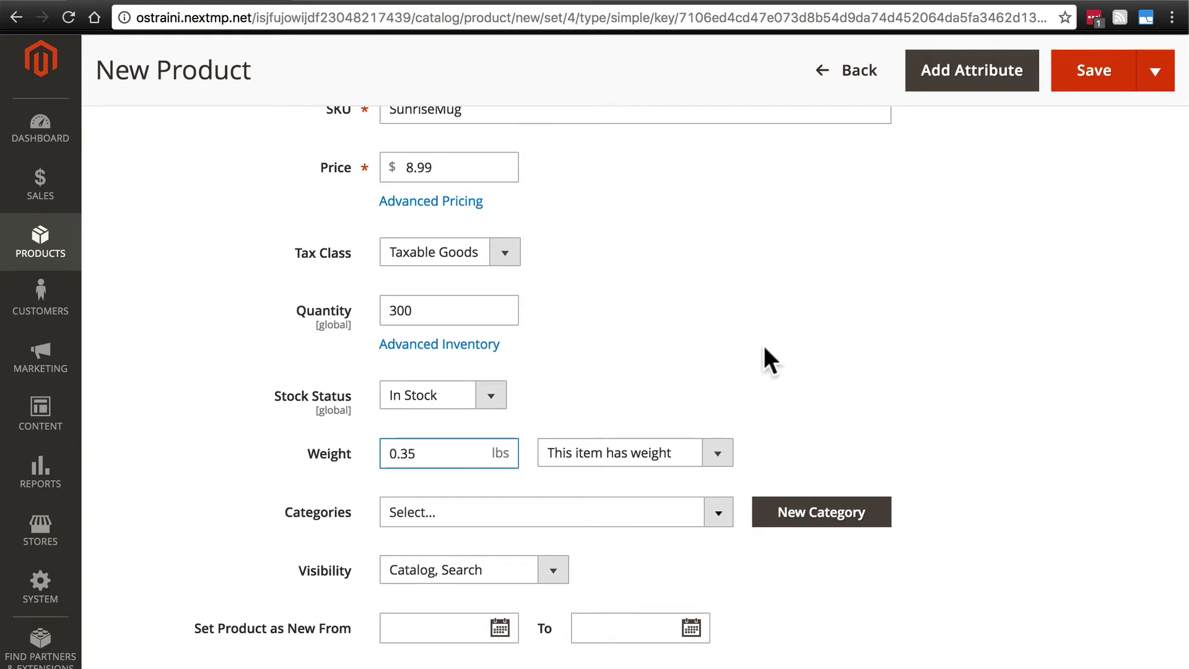
pyautogui.scroll(-1, 770, 346)
pyautogui.click(717, 410)
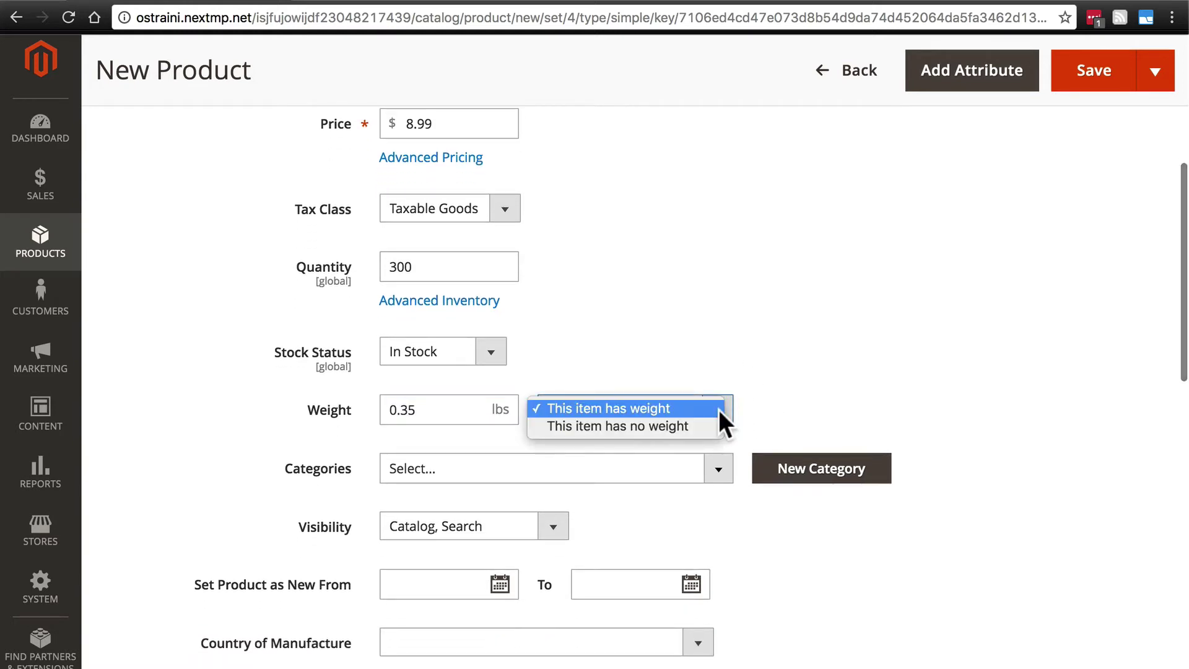
pyautogui.click(686, 412)
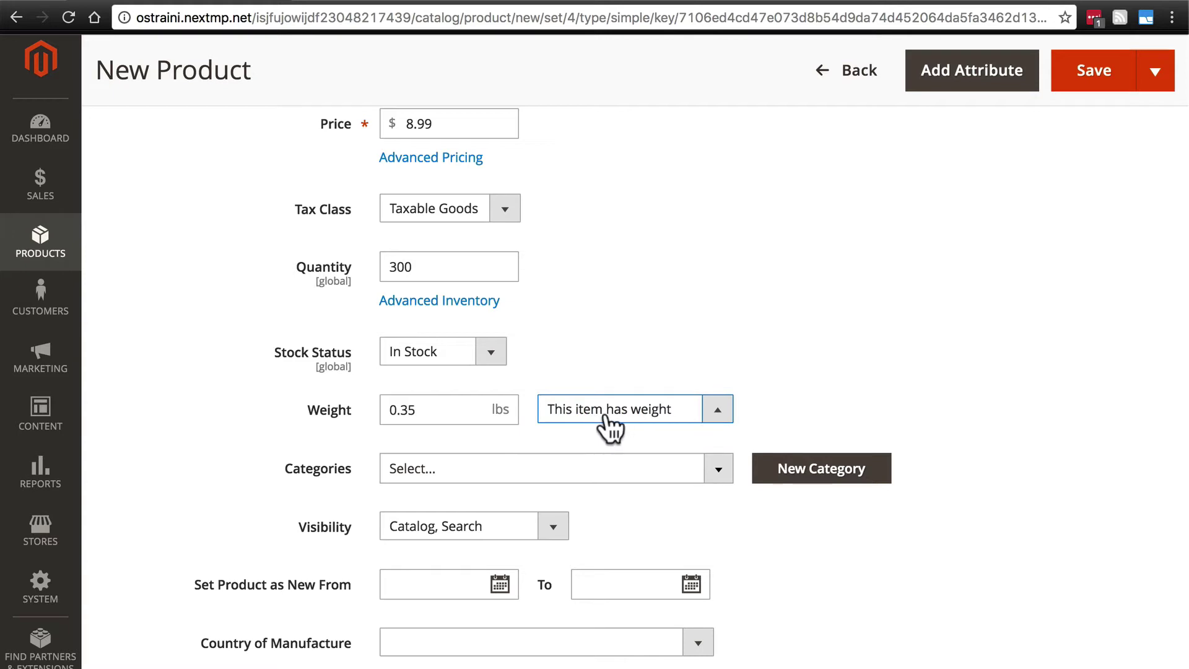
pyautogui.scroll(-2, 619, 347)
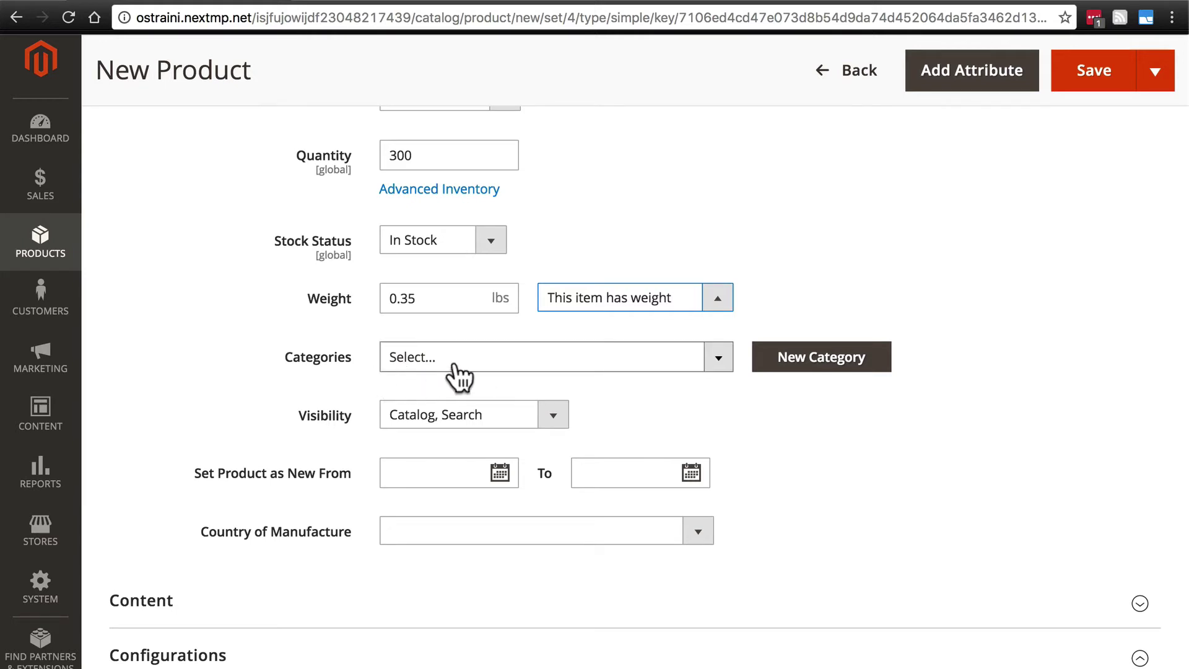
pyautogui.scroll(-2, 306, 384)
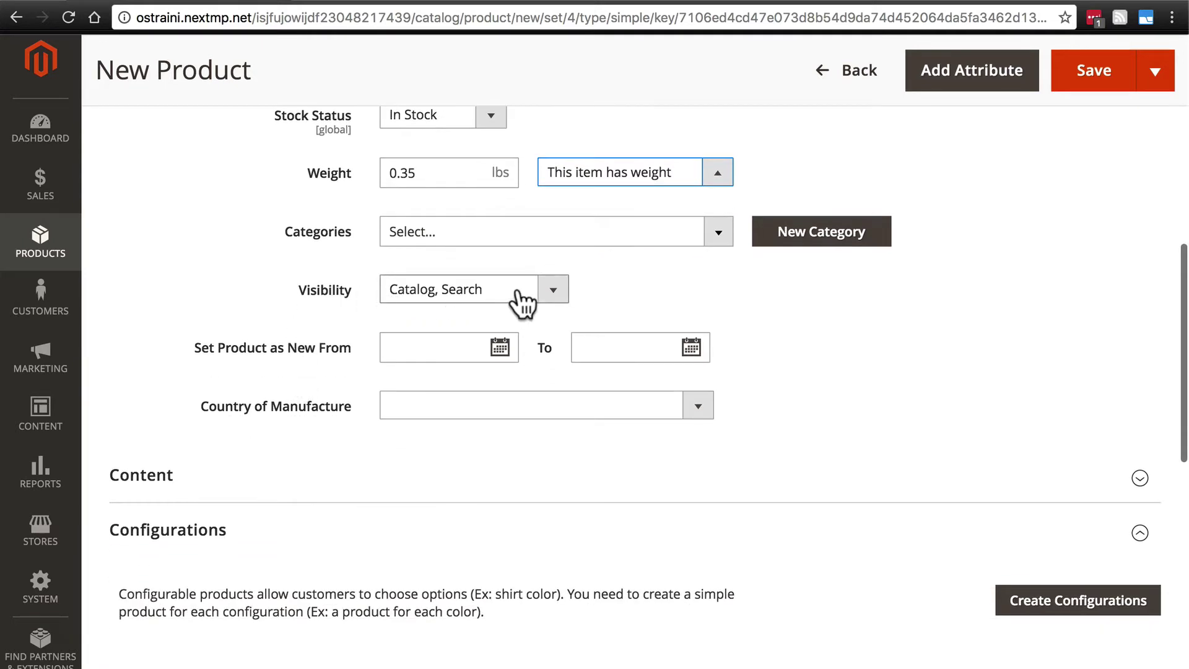
pyautogui.click(553, 289)
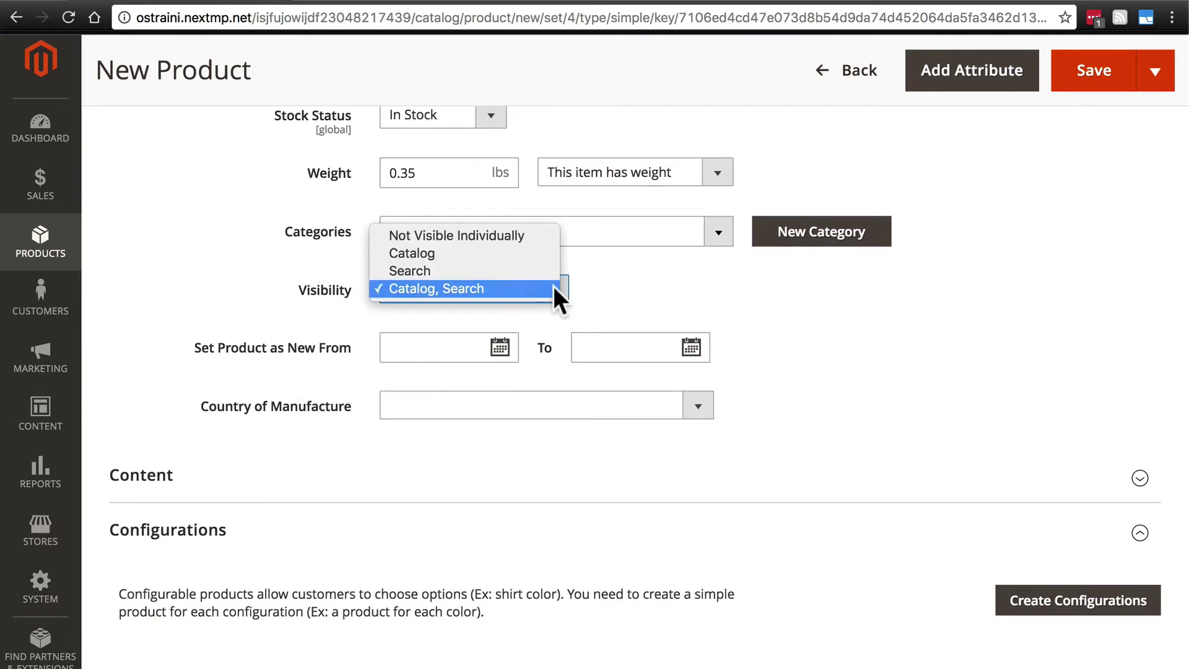
pyautogui.click(427, 288)
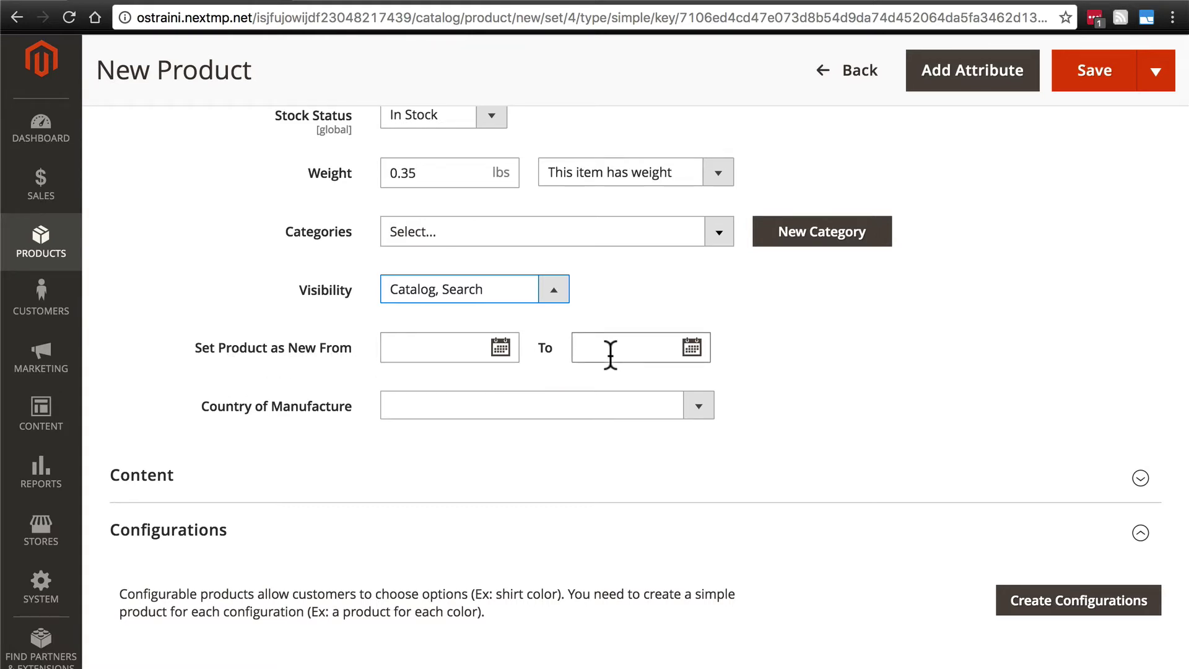
# - Mark the product as new from 11/28/2016 to 12/28/2016 using the date pickers
pyautogui.click(467, 350)
pyautogui.click(499, 349)
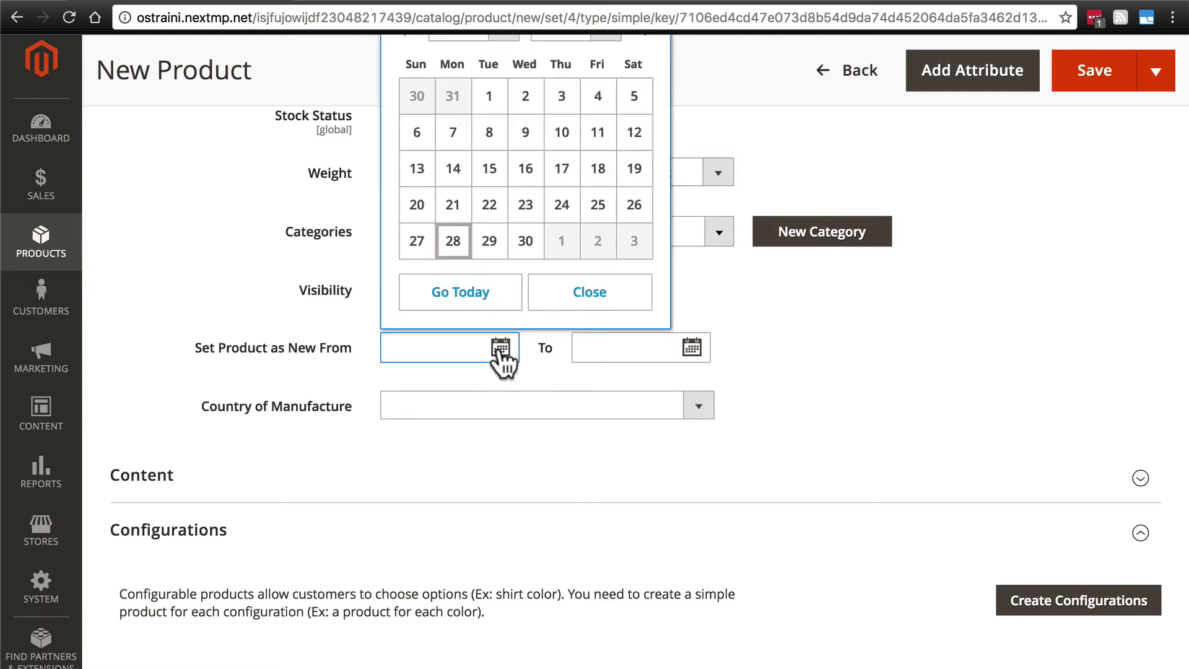
pyautogui.click(453, 243)
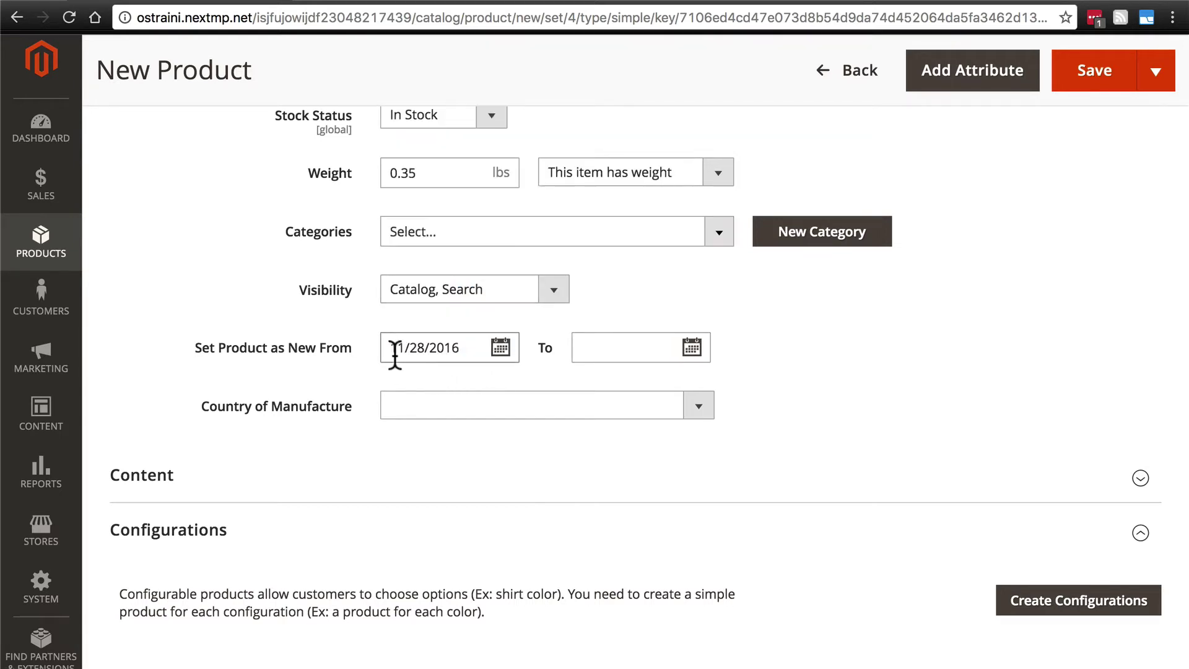
pyautogui.click(693, 348)
pyautogui.scroll(2, 755, 223)
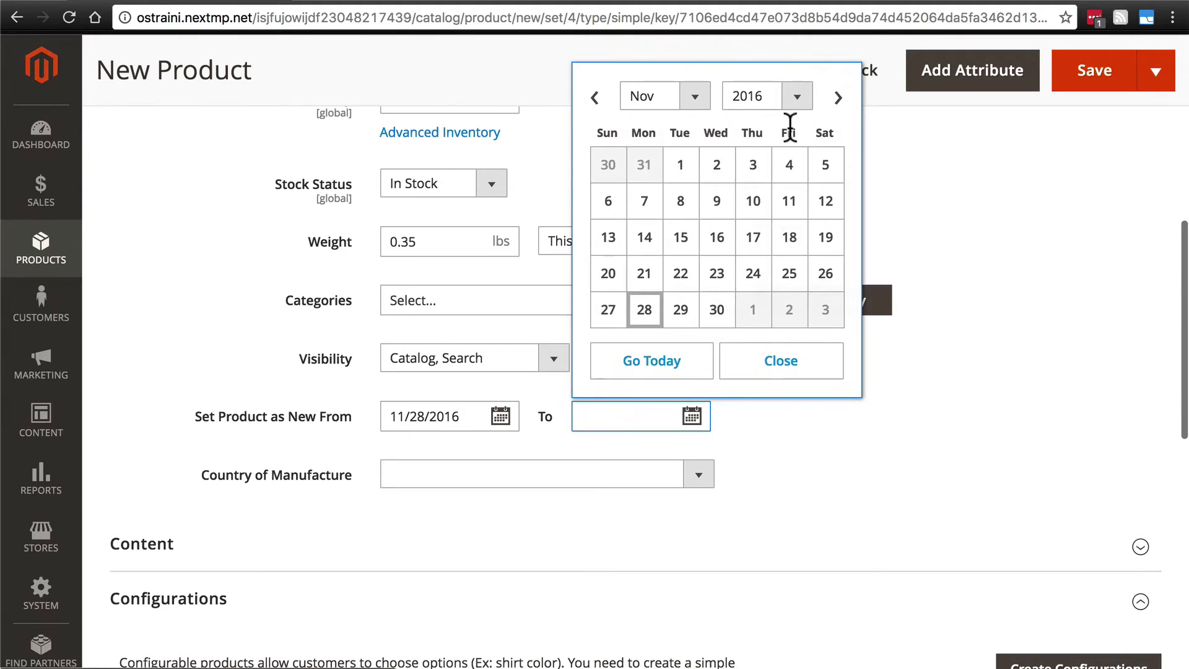
pyautogui.click(838, 99)
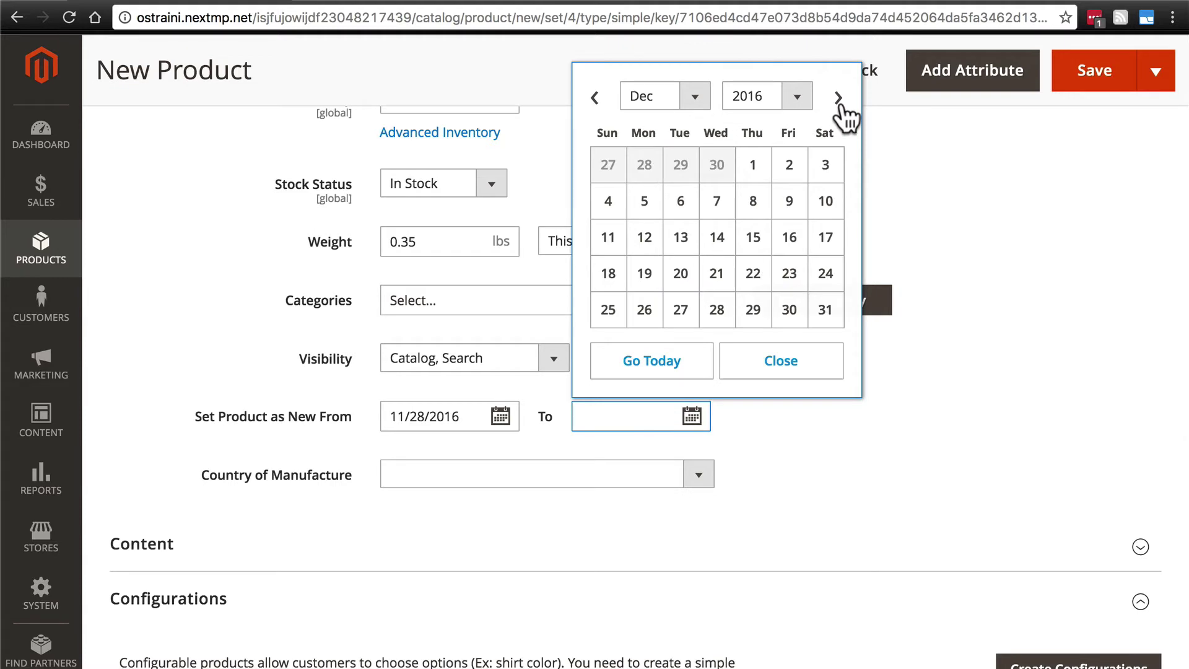
pyautogui.click(721, 314)
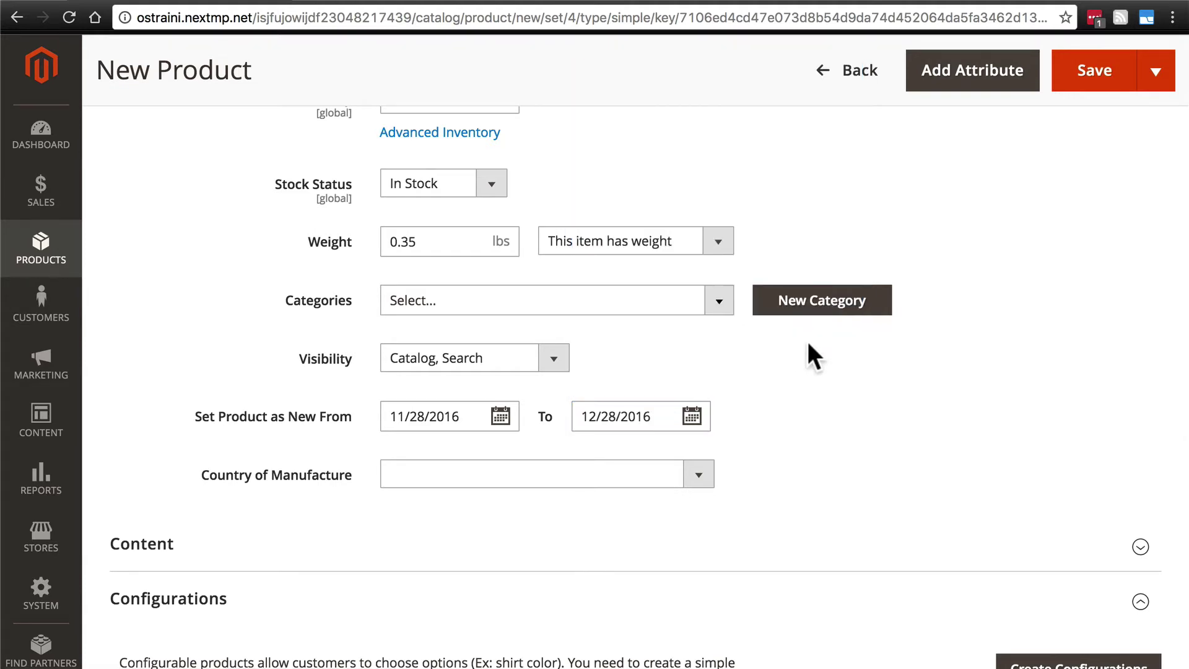
pyautogui.scroll(-3, 822, 344)
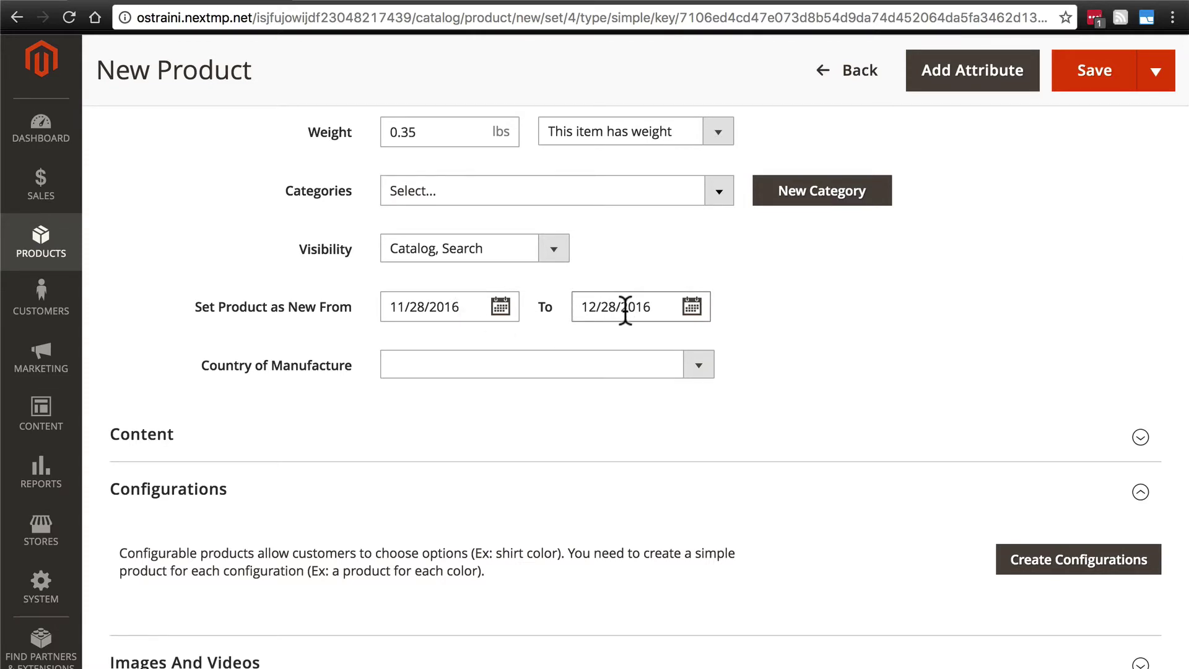
# - Set Country of Manufacture to United States
pyautogui.click(698, 364)
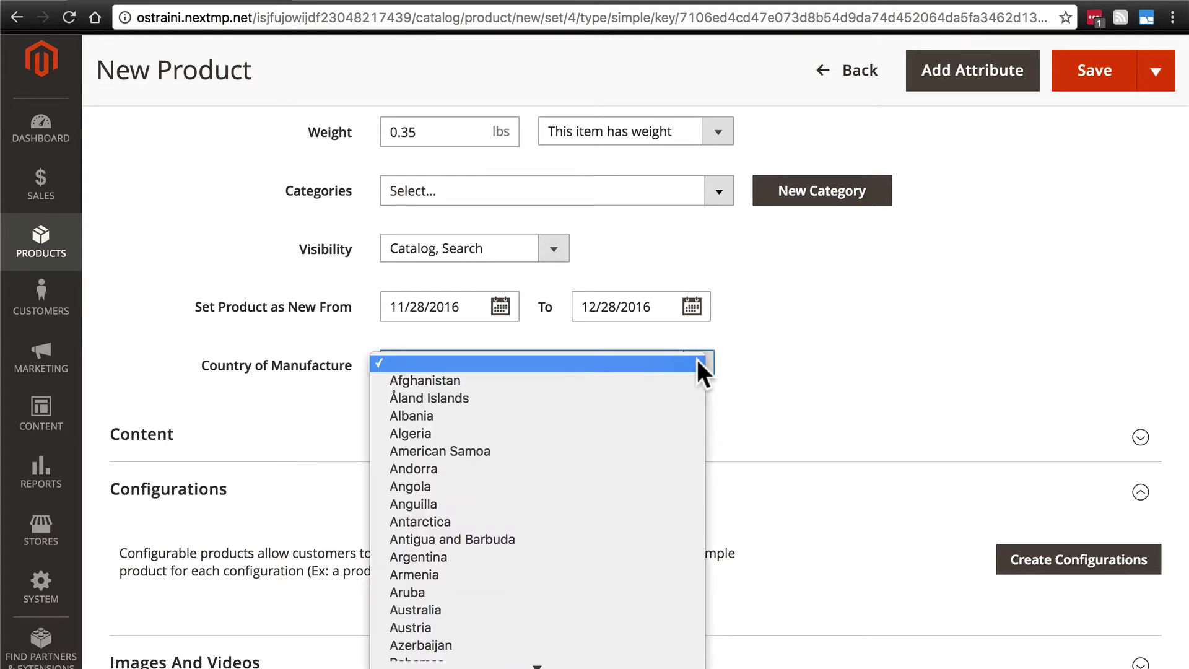
pyautogui.scroll(-20, 639, 415)
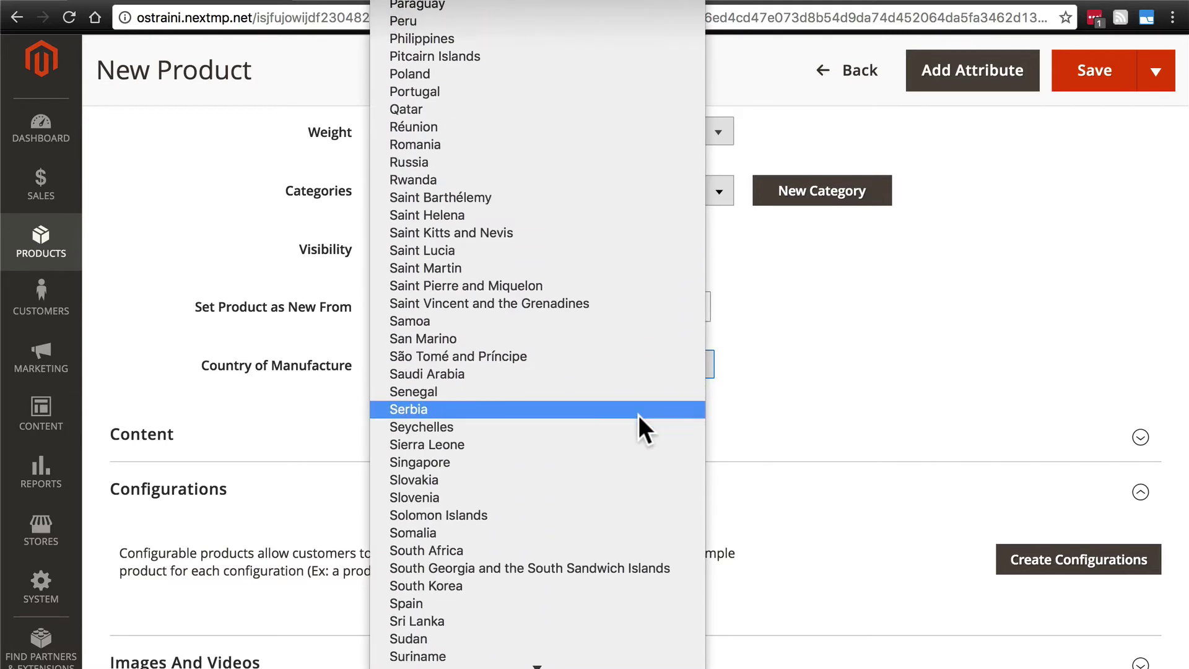
pyautogui.scroll(-15, 637, 414)
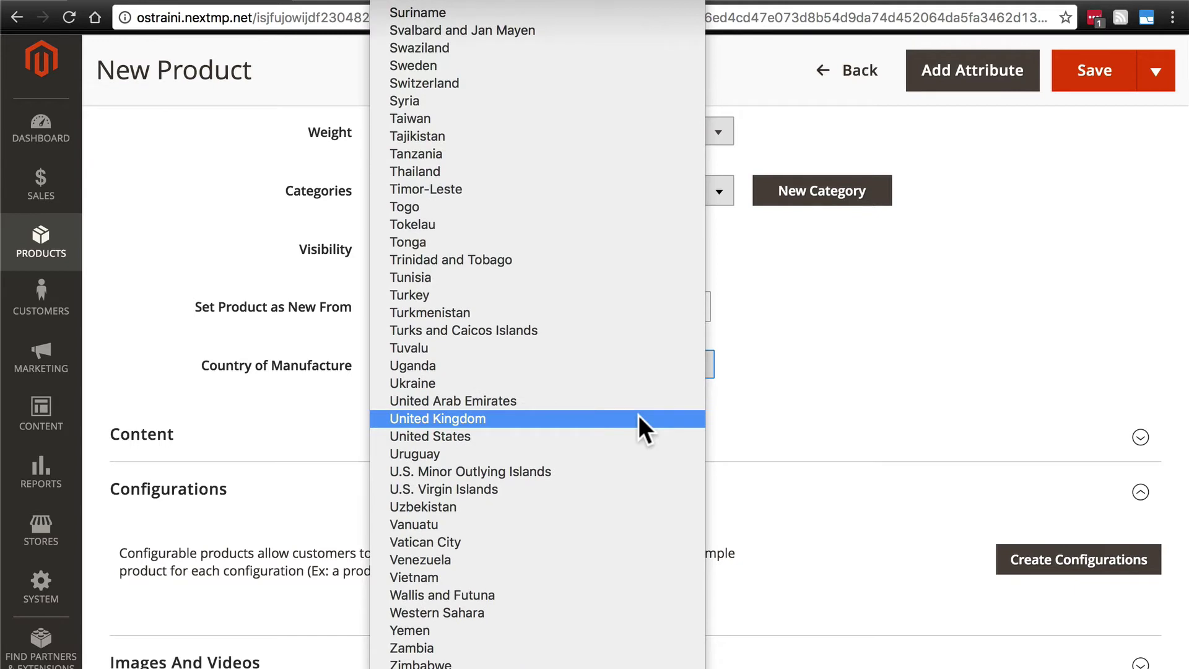
pyautogui.click(513, 436)
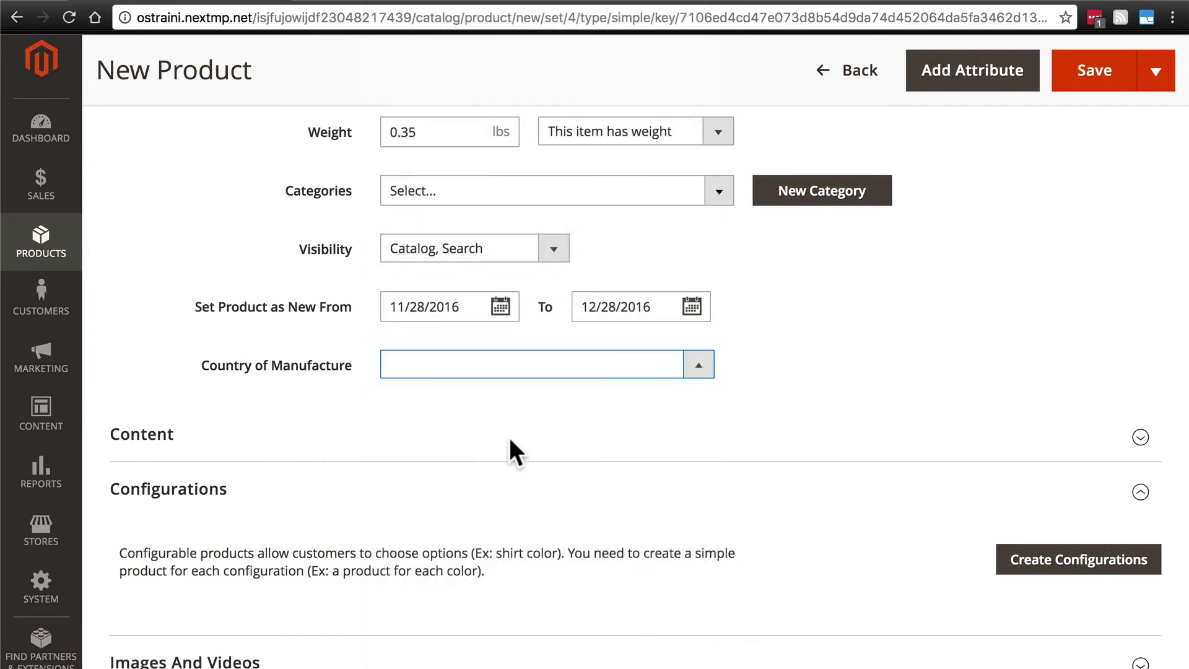
pyautogui.click(890, 399)
pyautogui.scroll(-3, 912, 324)
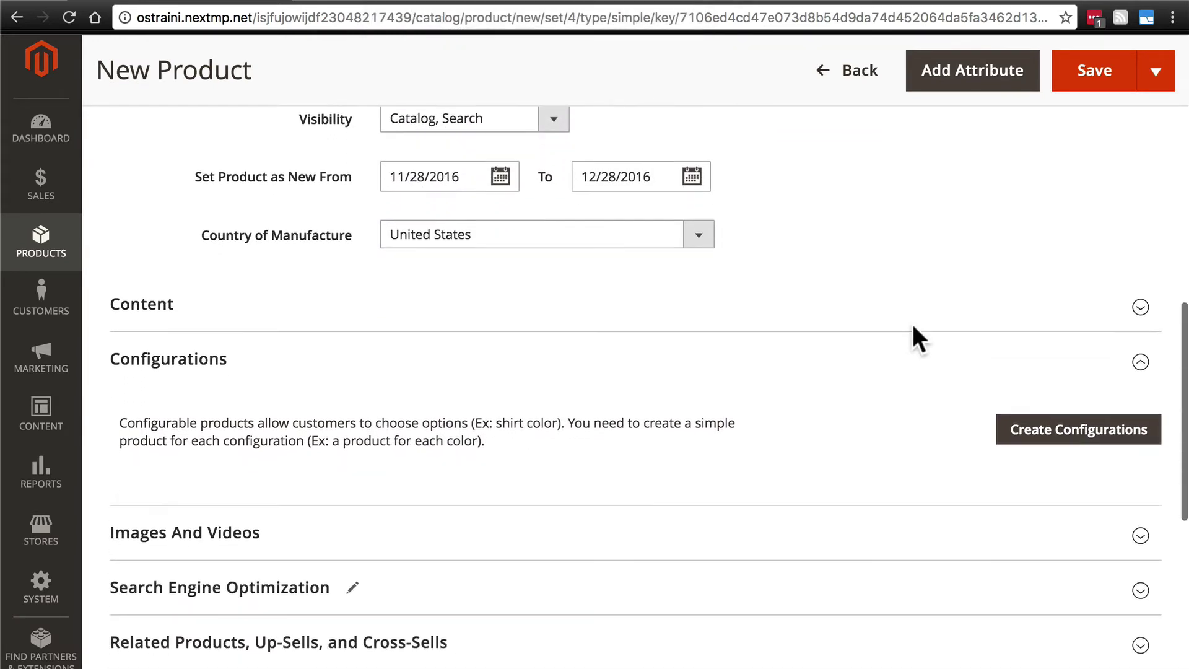
# - Expand the Content section and paste the full Sunrise Mug description into Description
pyautogui.click(1141, 302)
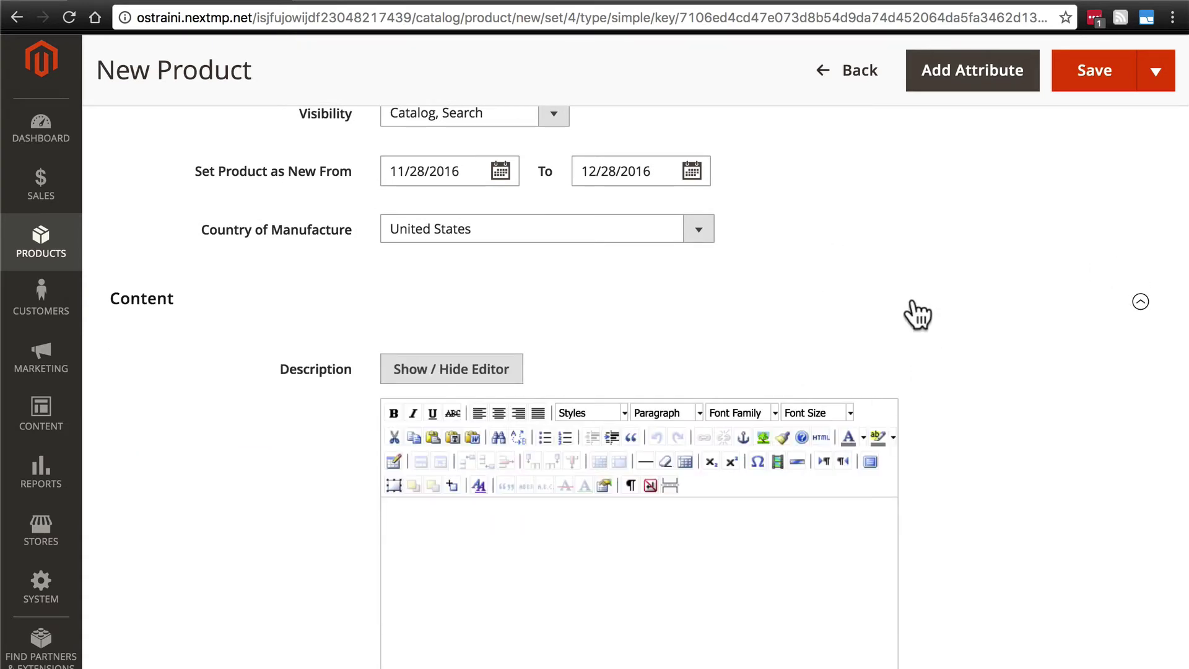
pyautogui.scroll(-4, 940, 261)
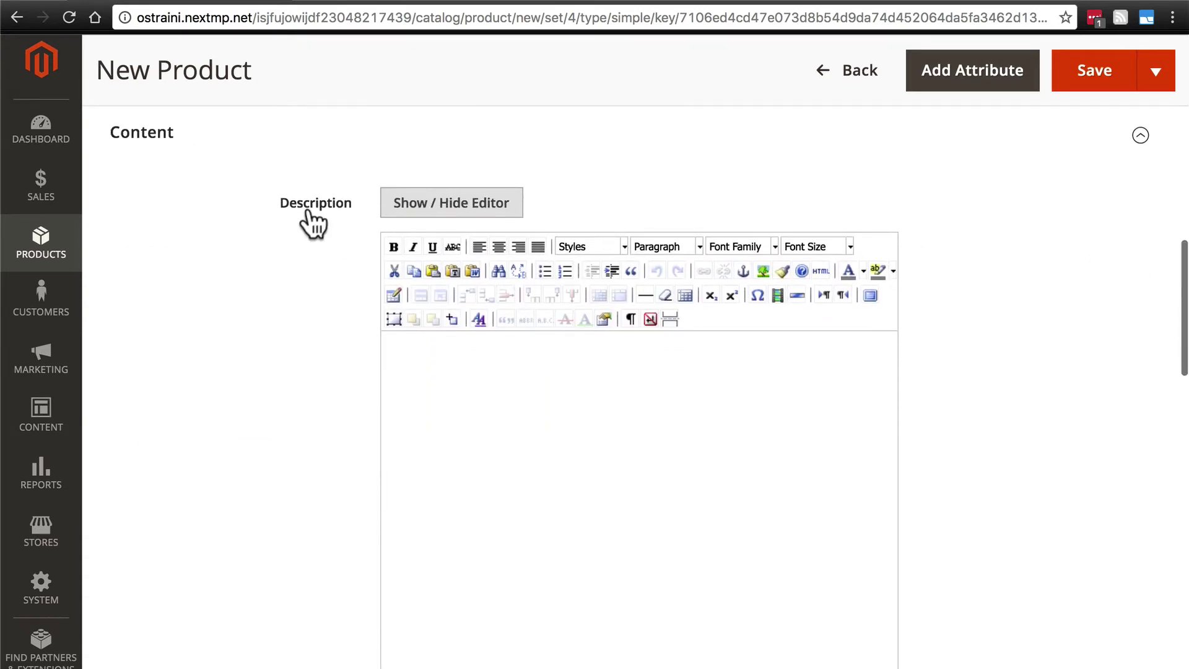
pyautogui.scroll(-8, 319, 229)
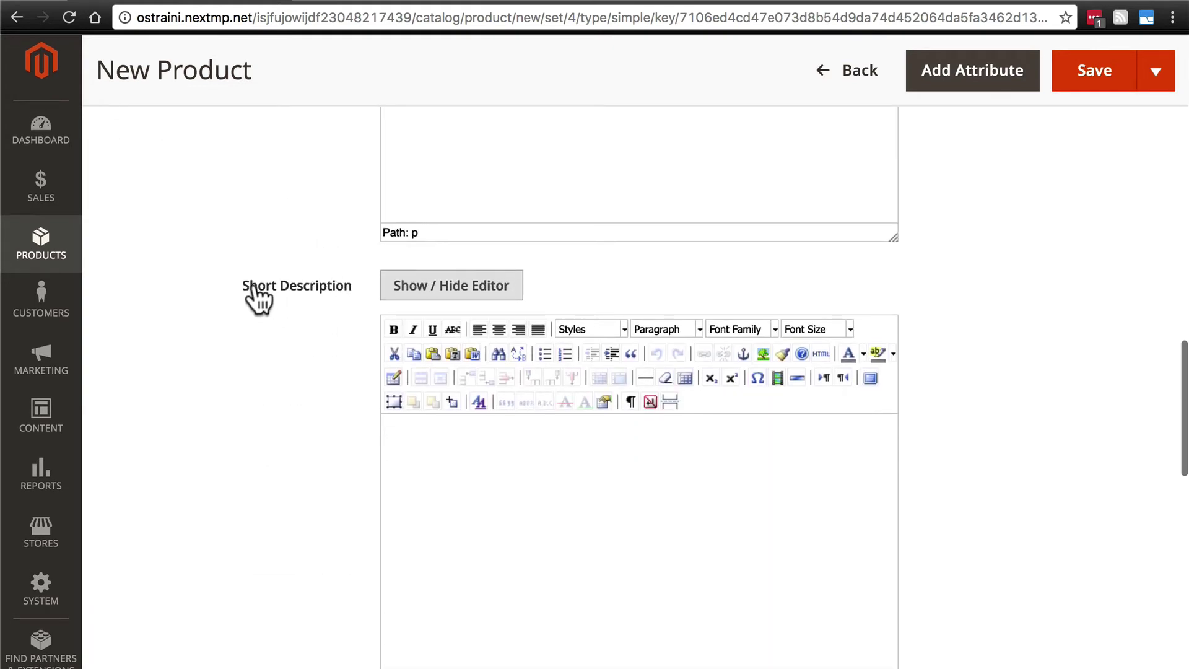
pyautogui.scroll(7, 321, 318)
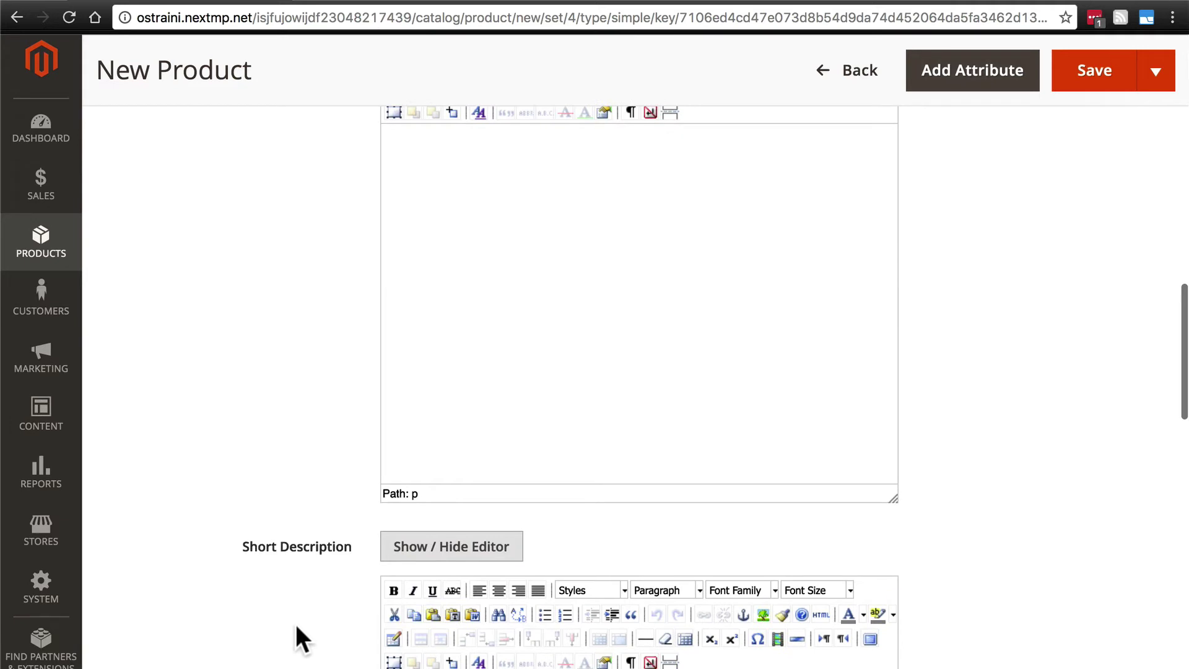
pyautogui.scroll(8, 296, 627)
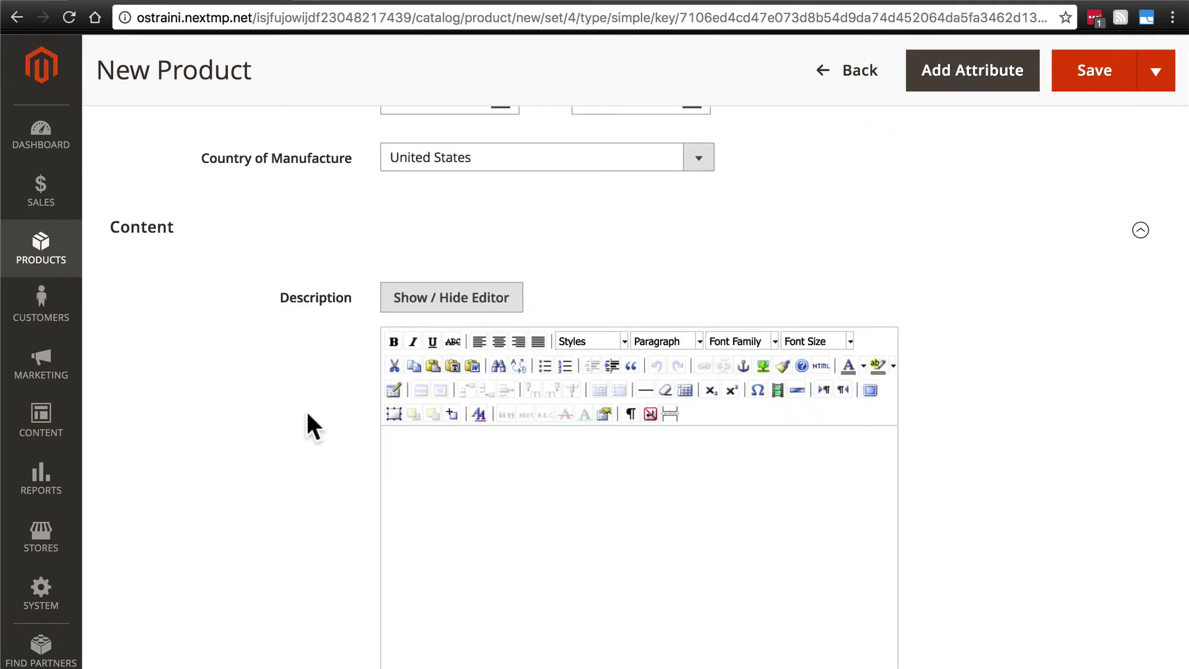
pyautogui.scroll(-5, 308, 413)
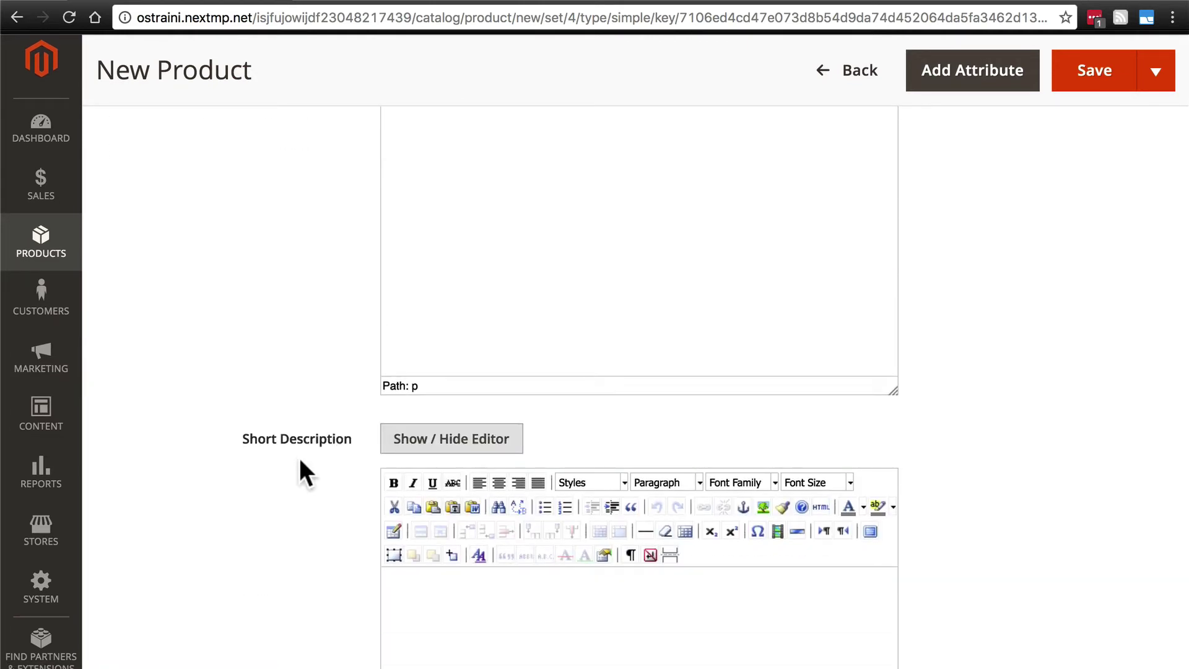
pyautogui.scroll(1, 300, 460)
pyautogui.scroll(4, 334, 531)
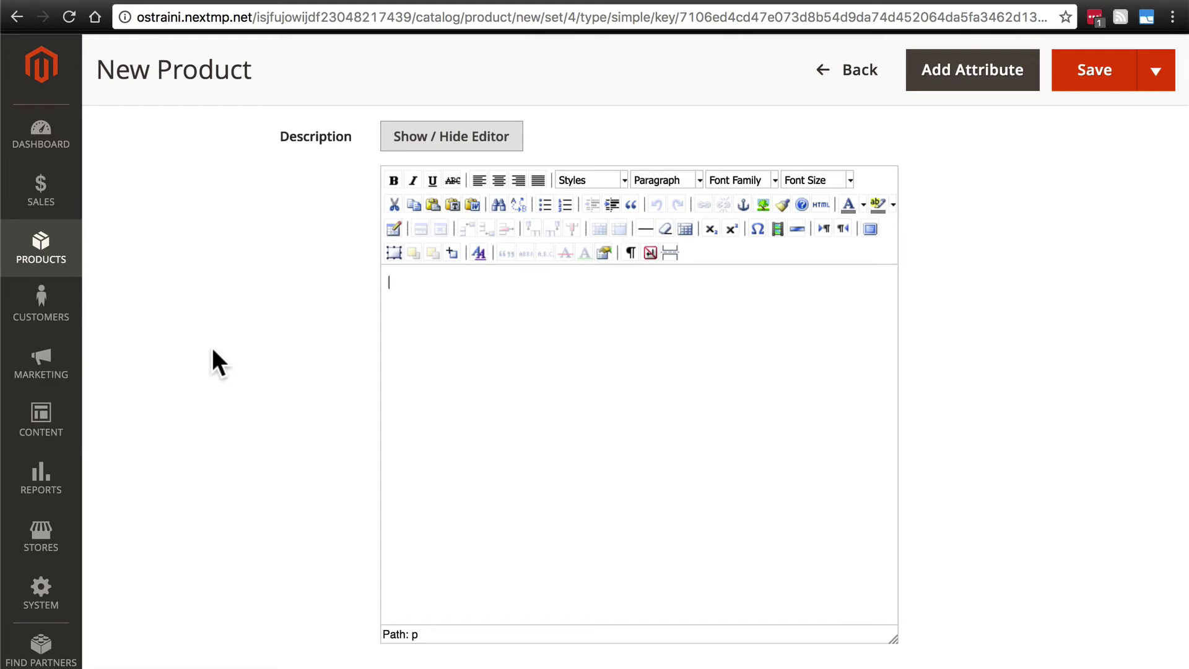
pyautogui.write('The Sunrise Mug is a great way to start your day. It can hold one measured cup of coffee and is brightly colored for a fantastic morning. The Sunrise Mug is made of ceramic.')
# - Paste the one-sentence short description into Short Description
pyautogui.scroll(-10, 217, 258)
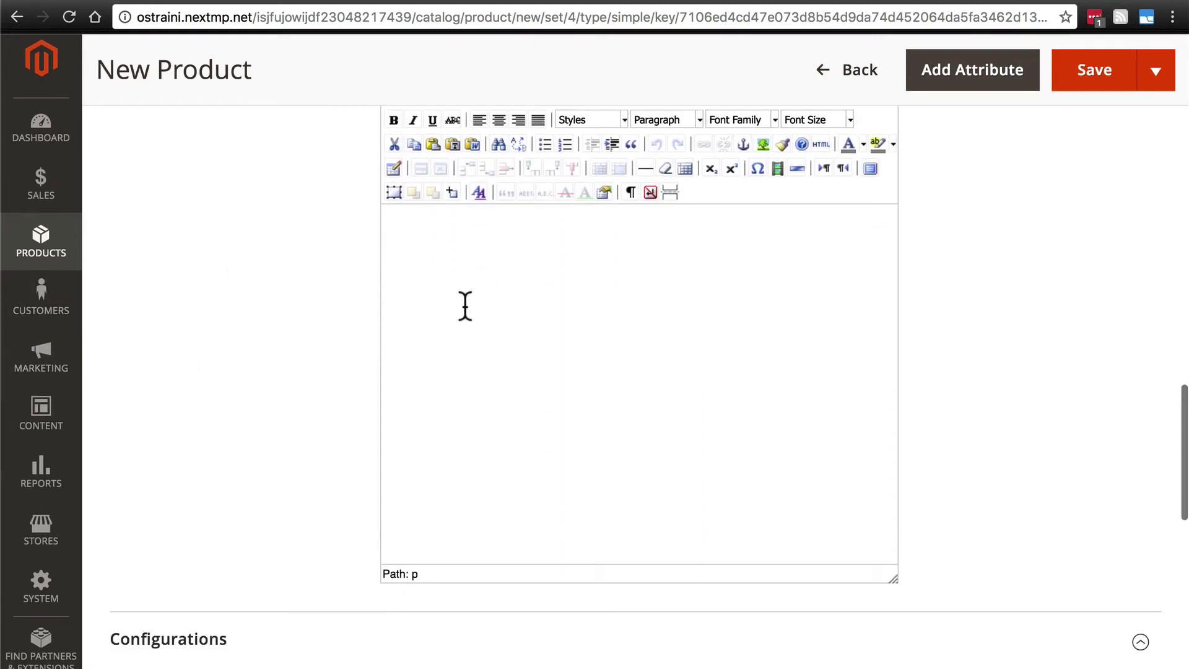
pyautogui.scroll(8, 351, 351)
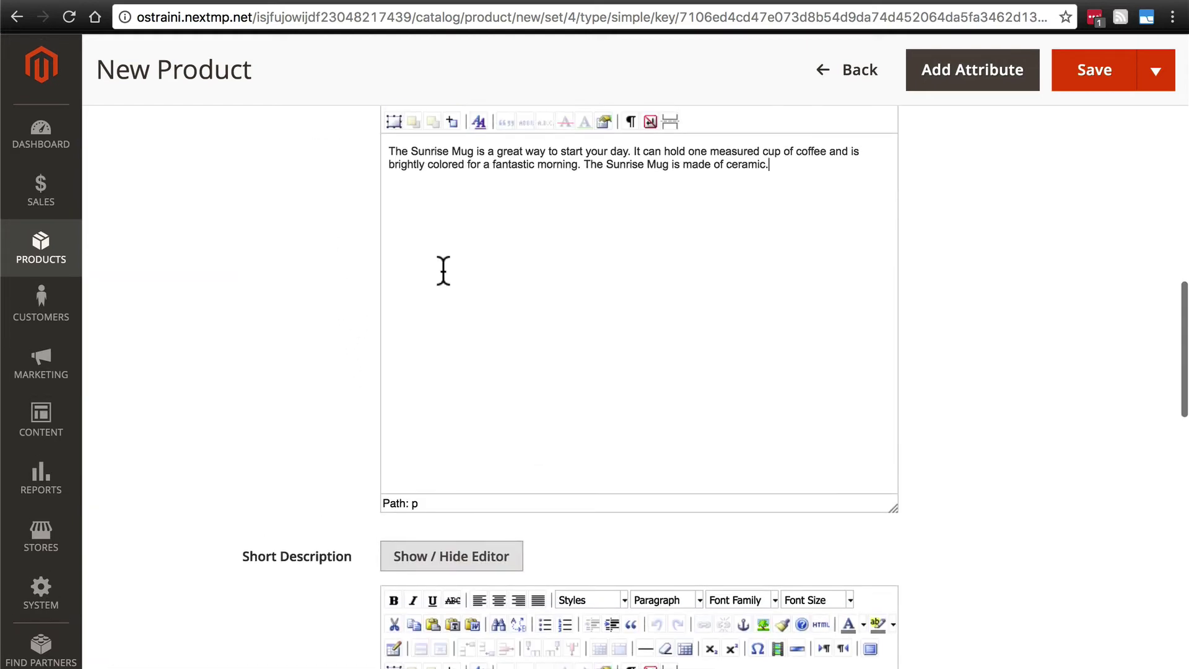
pyautogui.scroll(1, 319, 276)
pyautogui.scroll(-8, 321, 278)
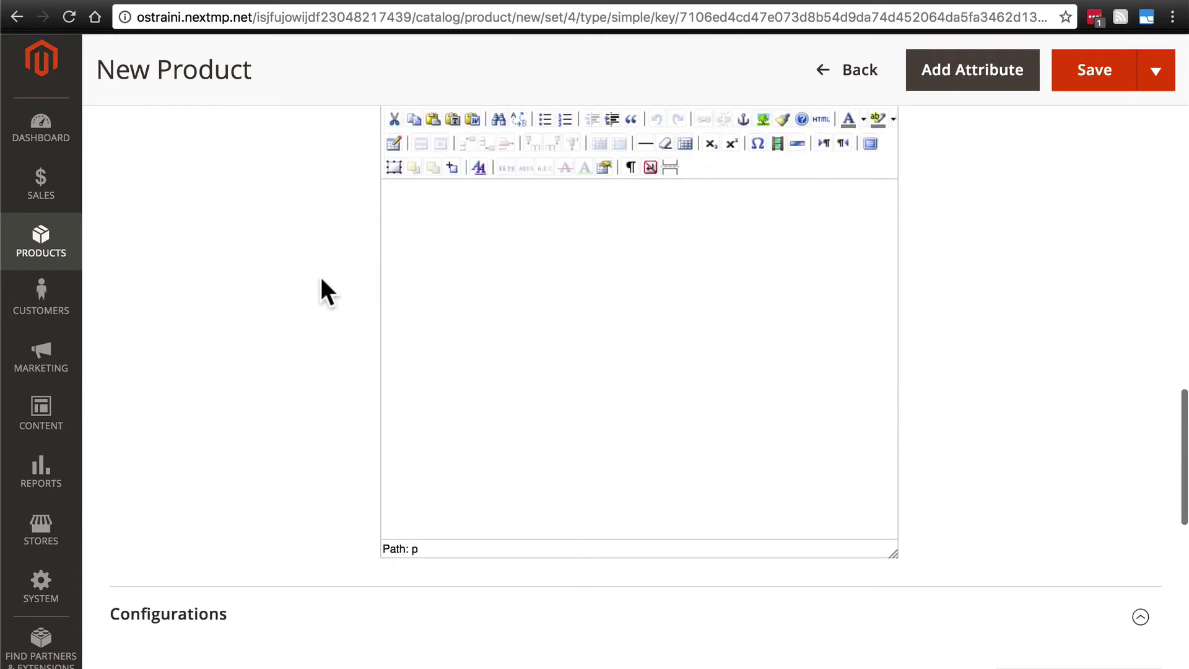
pyautogui.click(473, 308)
pyautogui.write('The Sunrise Mug is a great way to start your day.')
pyautogui.scroll(-6, 231, 276)
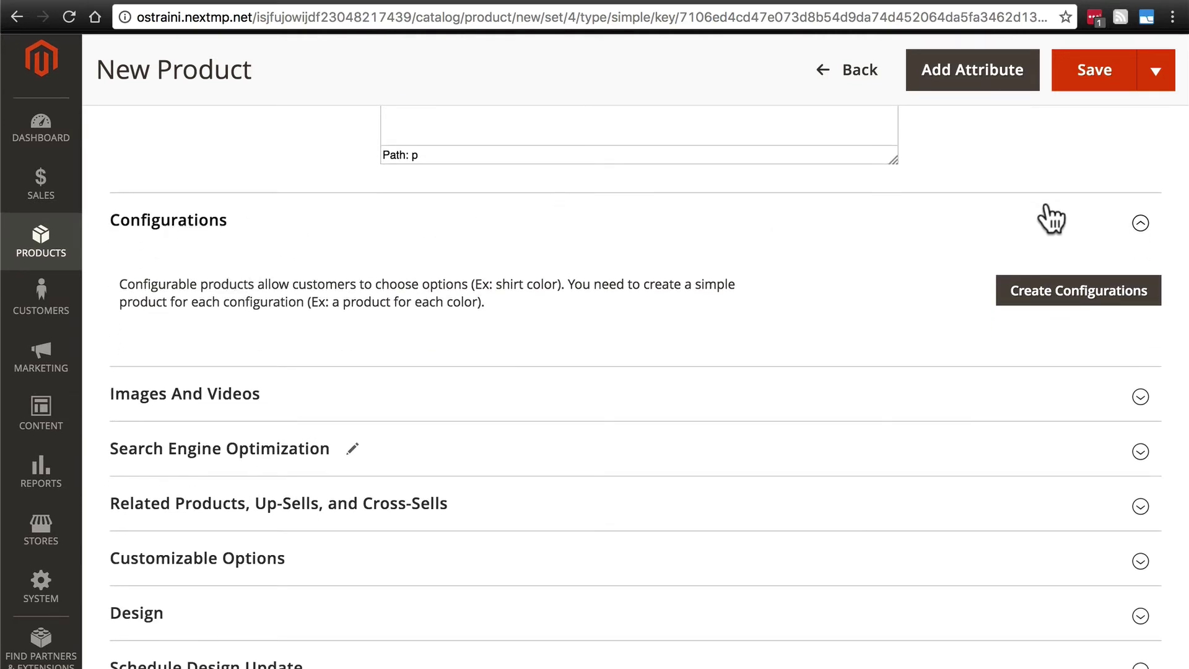
# - Collapse the Configurations section
pyautogui.click(1140, 225)
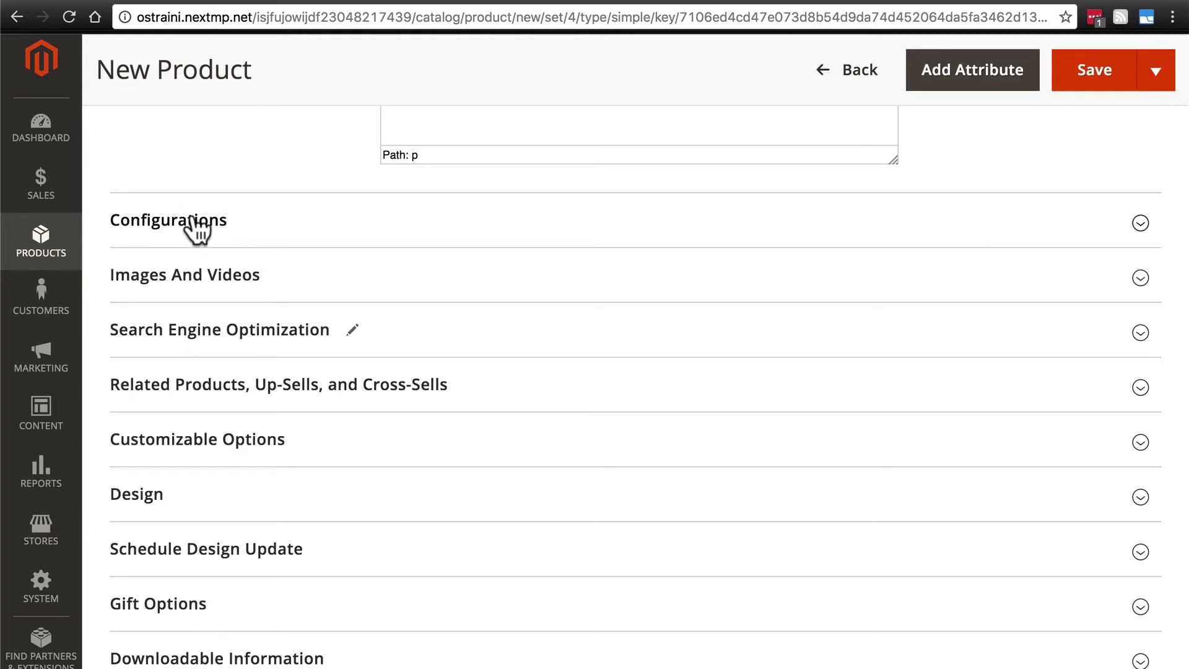
# - Upload sunrise-mug.jpg from the Desktop as the product image under Images And Videos
pyautogui.click(950, 283)
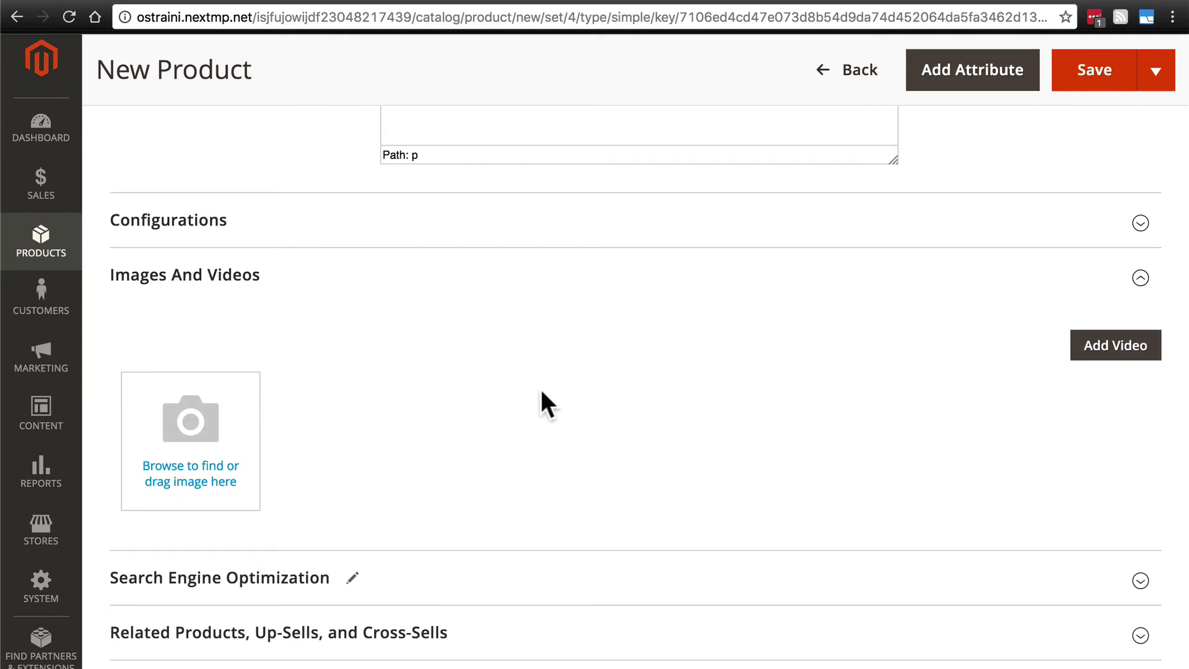
pyautogui.click(193, 424)
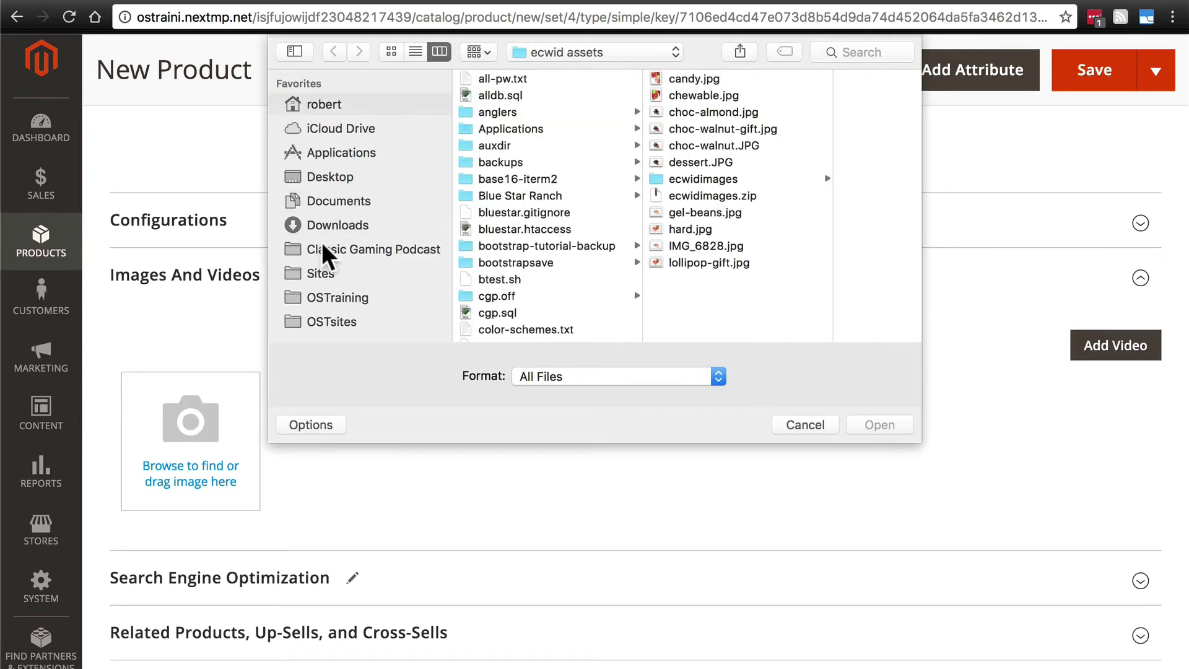
pyautogui.click(336, 176)
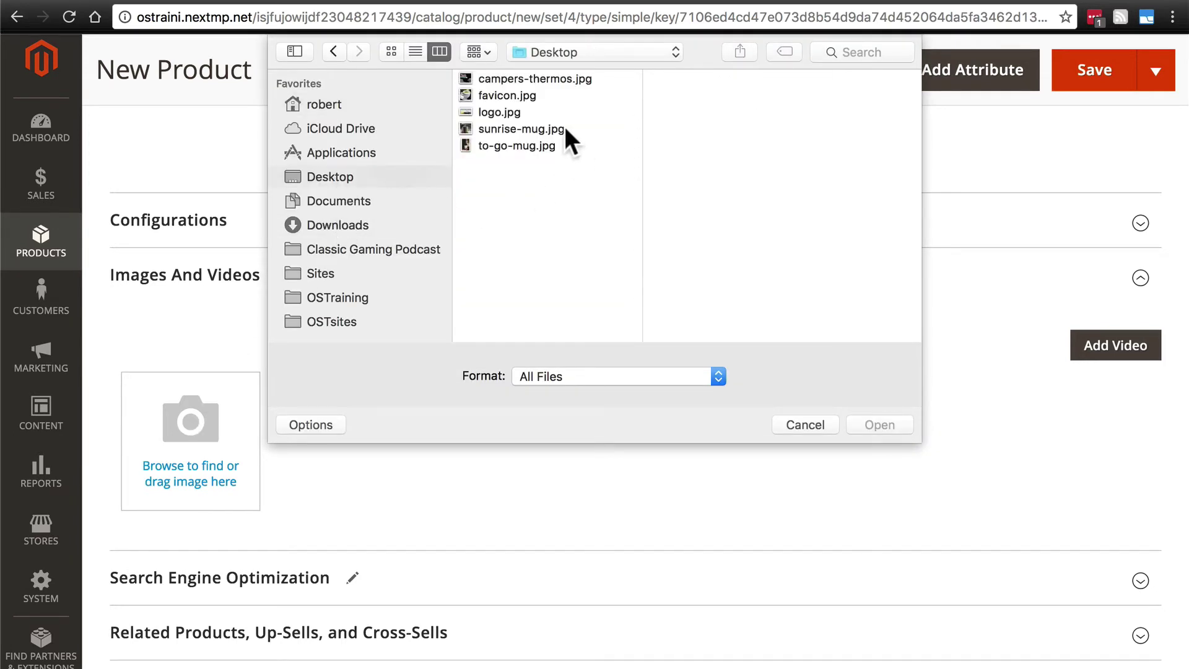
pyautogui.click(540, 128)
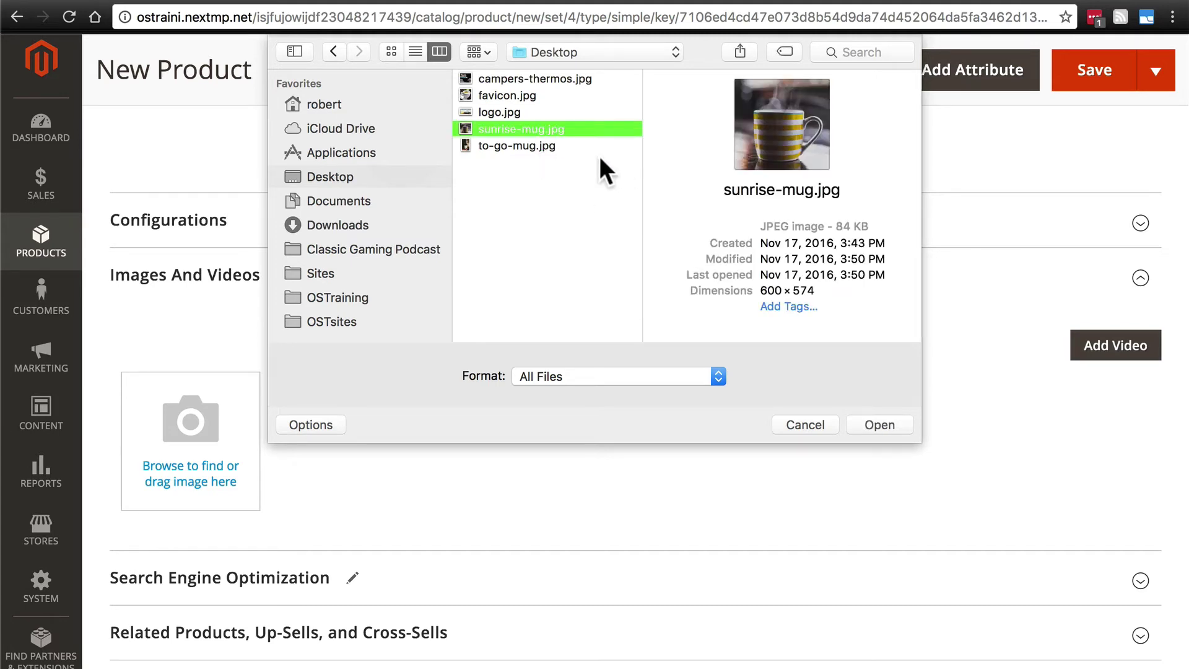
pyautogui.click(889, 422)
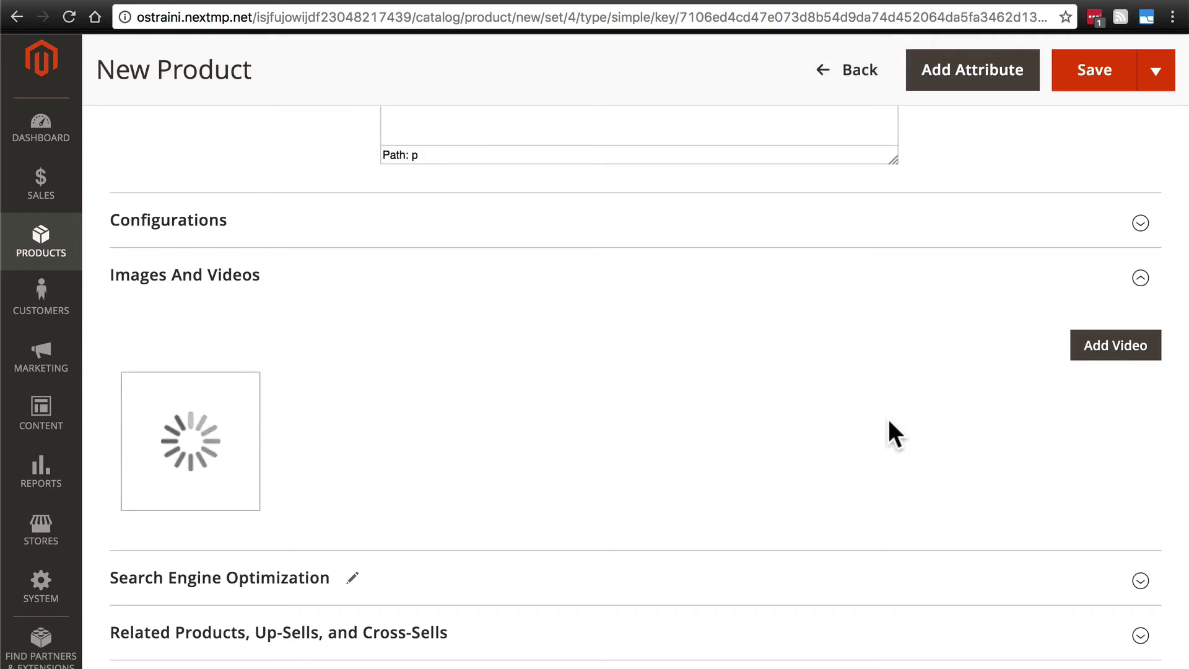
pyautogui.scroll(-4, 752, 304)
pyautogui.scroll(-3, 752, 304)
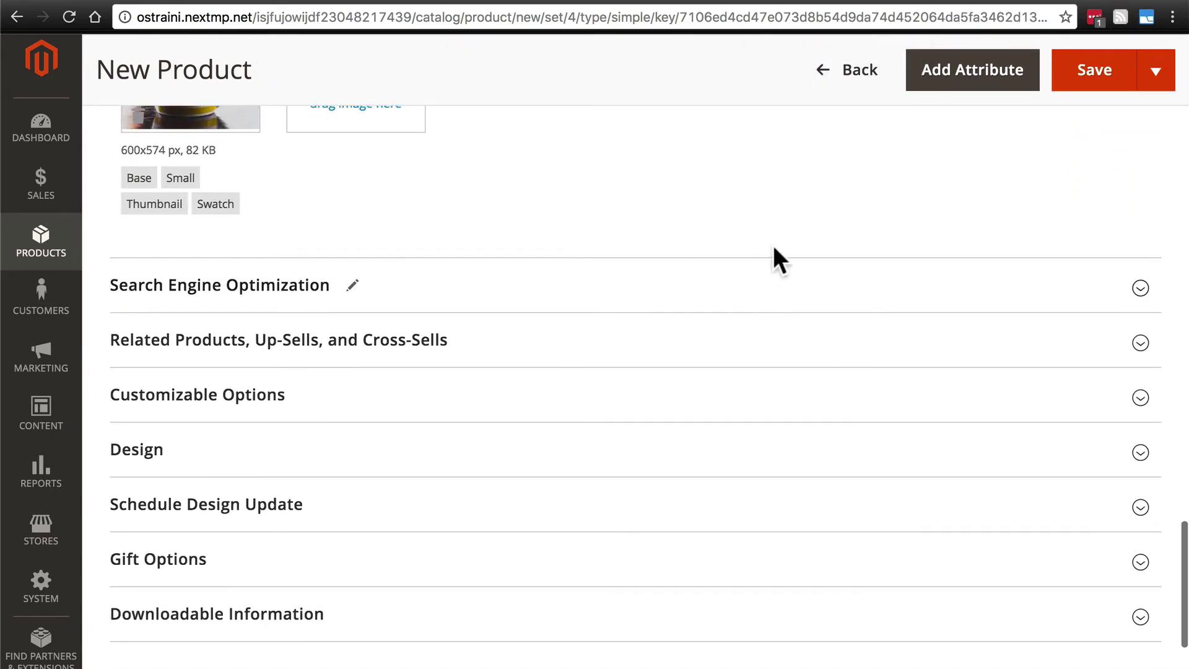
# - Expand Search Engine Optimization and place the cursor in the empty URL Key field
pyautogui.click(1141, 289)
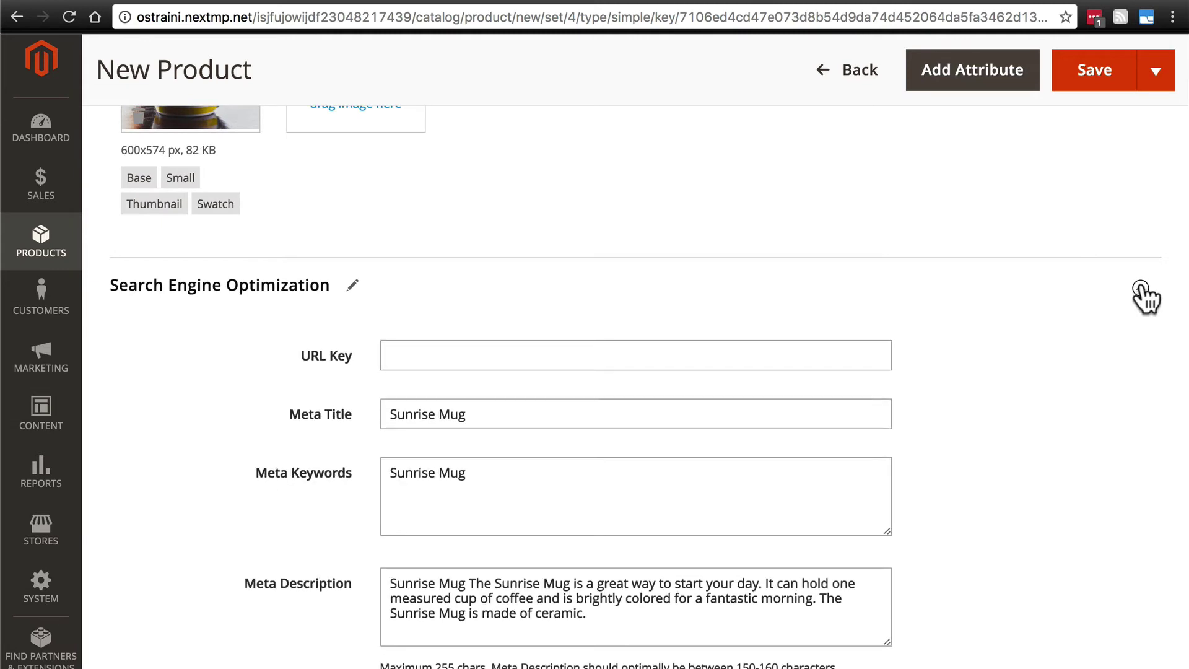
pyautogui.scroll(-3, 974, 329)
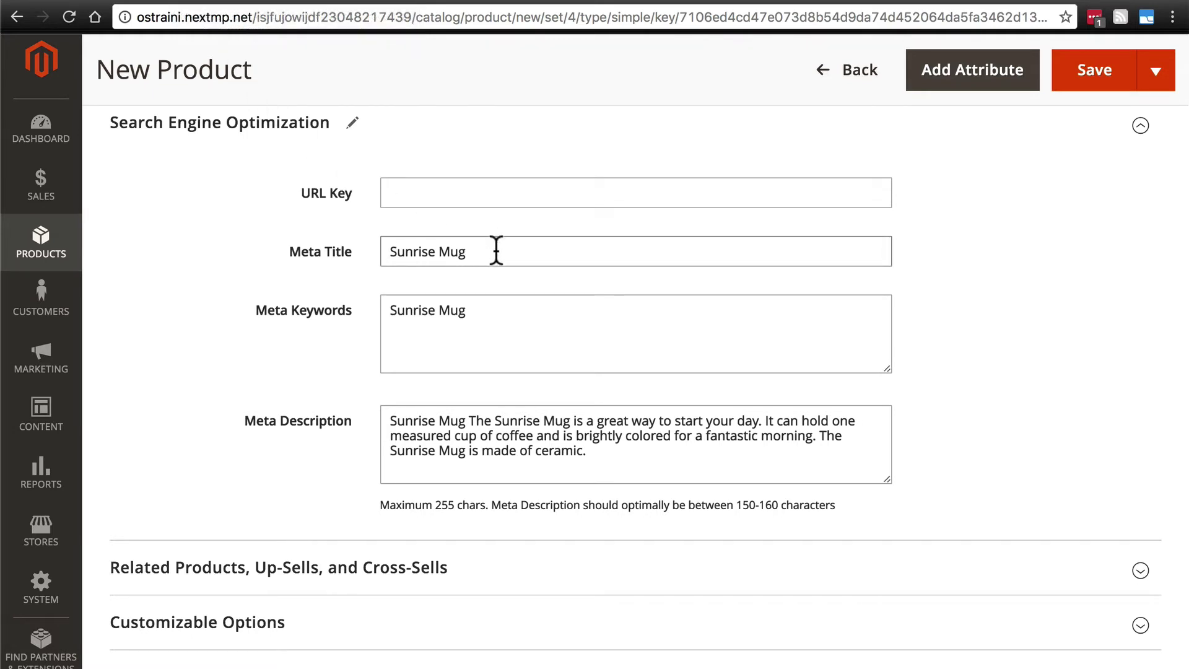
pyautogui.click(431, 186)
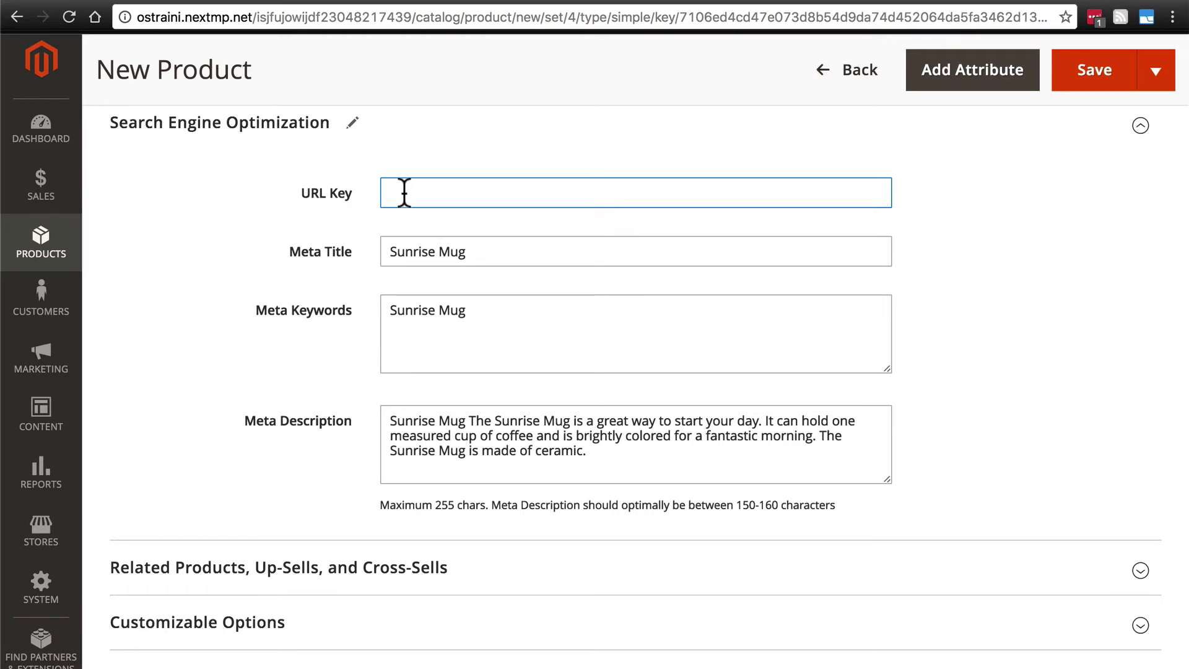
# - Set URL key to sunrise-mug and replace meta keywords with 'coffee, mugs, coffee mug, colorful, modern'
pyautogui.write('sunrise-mug')
pyautogui.scroll(-1, 213, 207)
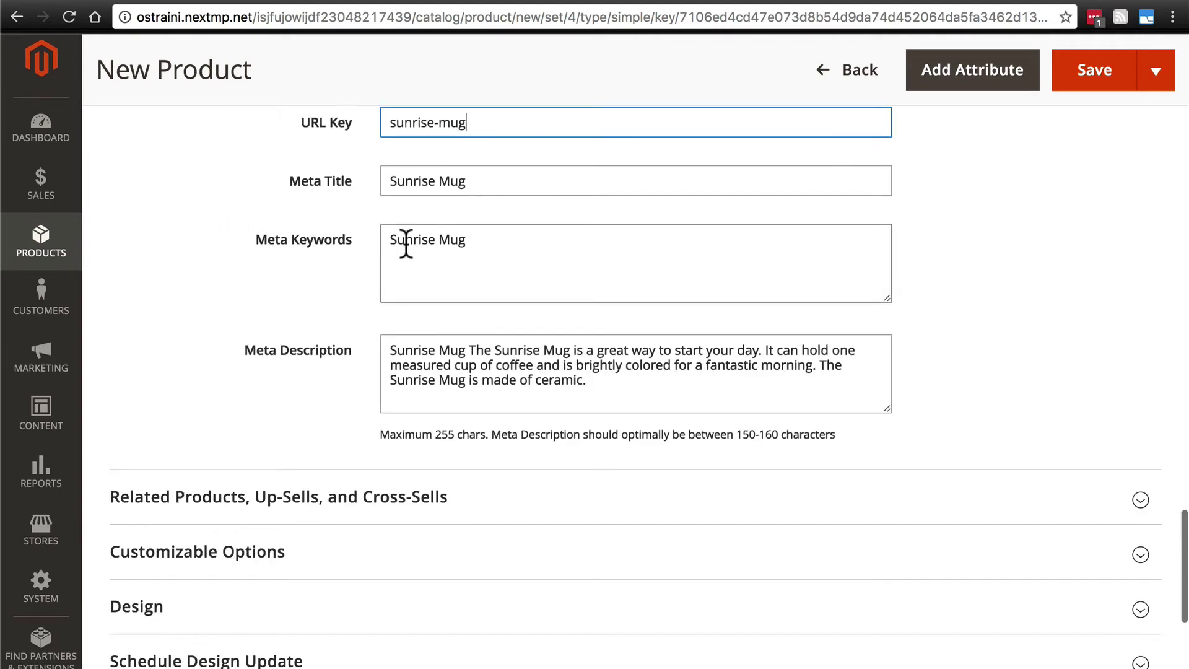
pyautogui.click(490, 242)
pyautogui.moveTo(490, 241); pyautogui.dragTo(368, 238)
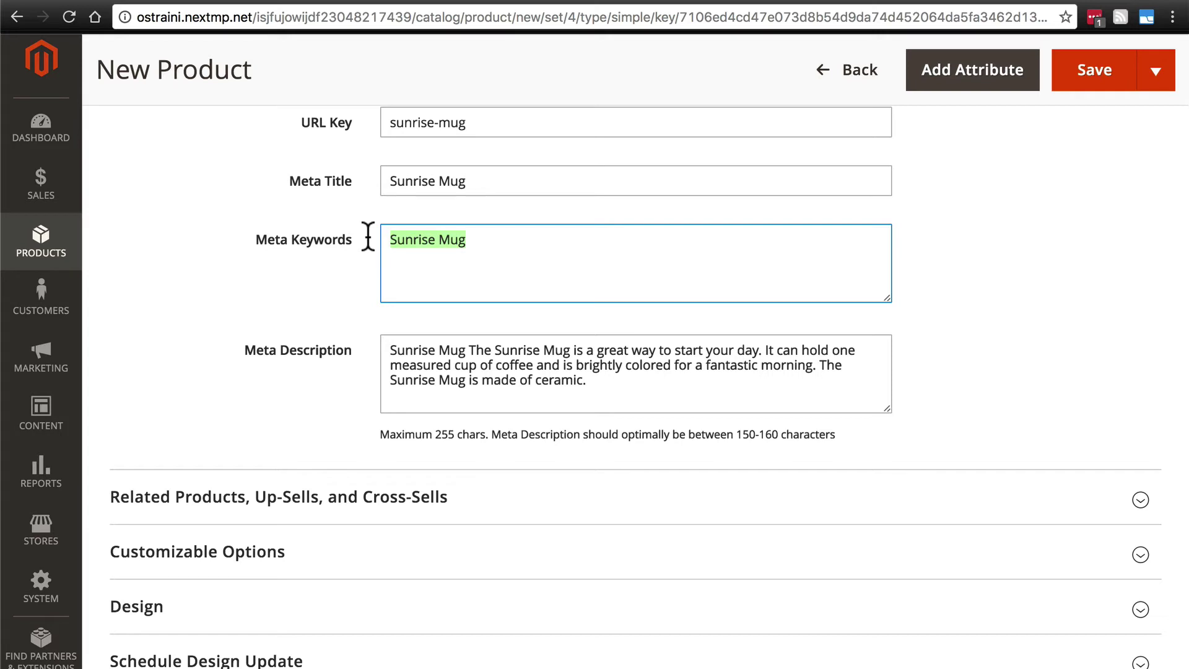
pyautogui.write('coffee,')
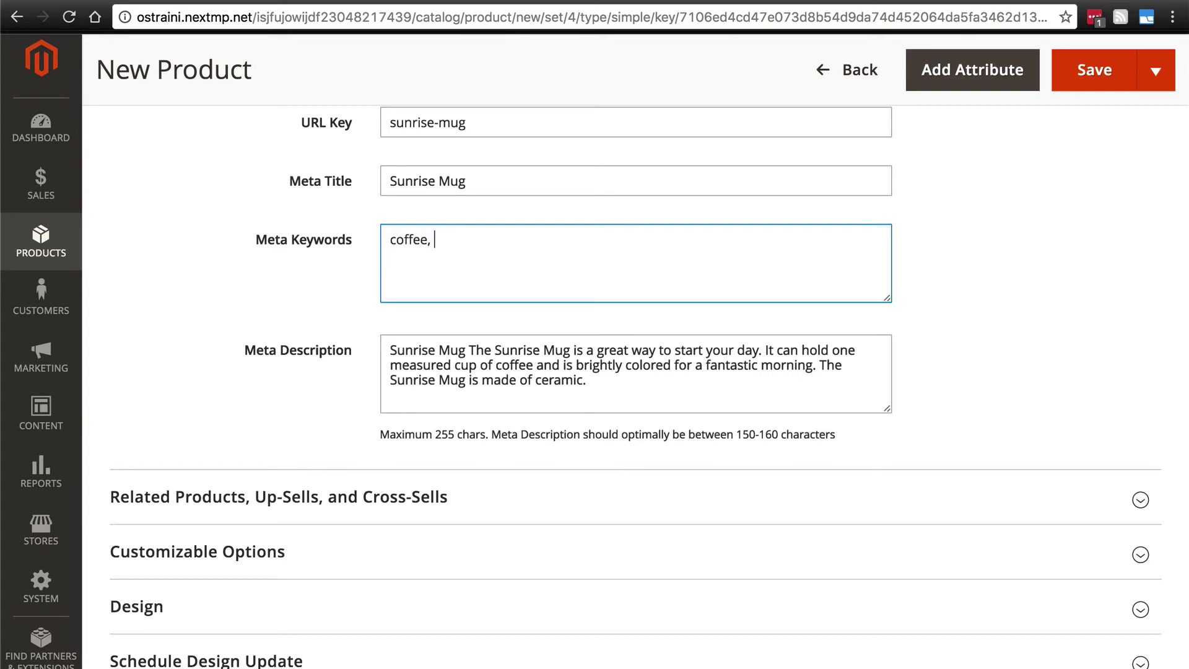
pyautogui.write(' mugs, coffee mug, colorful, modern')
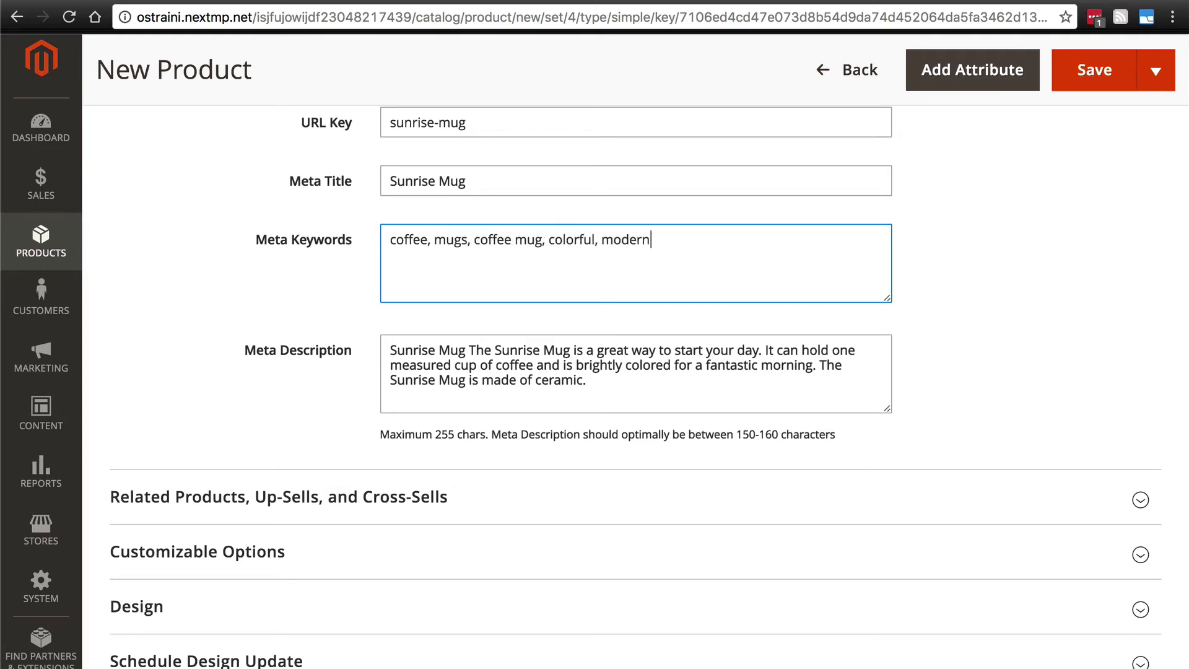
# - Delete the closing ceramic sentence so the meta description ends at 'fantastic morning.'
pyautogui.scroll(-3, 198, 260)
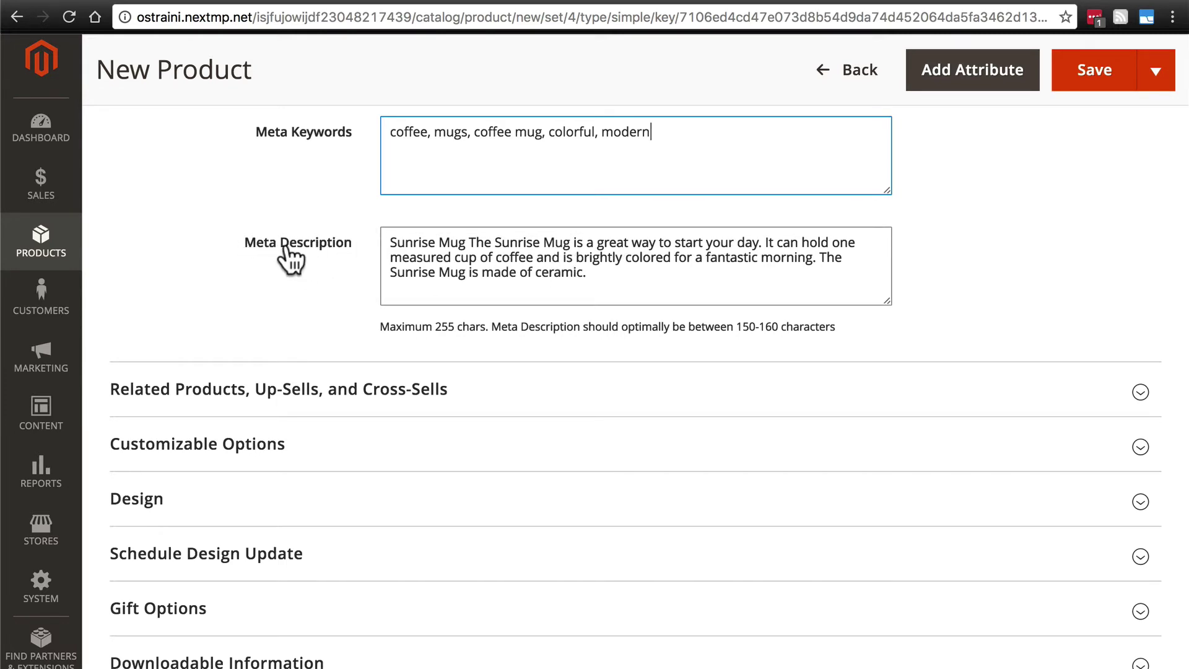
pyautogui.scroll(-3, 356, 257)
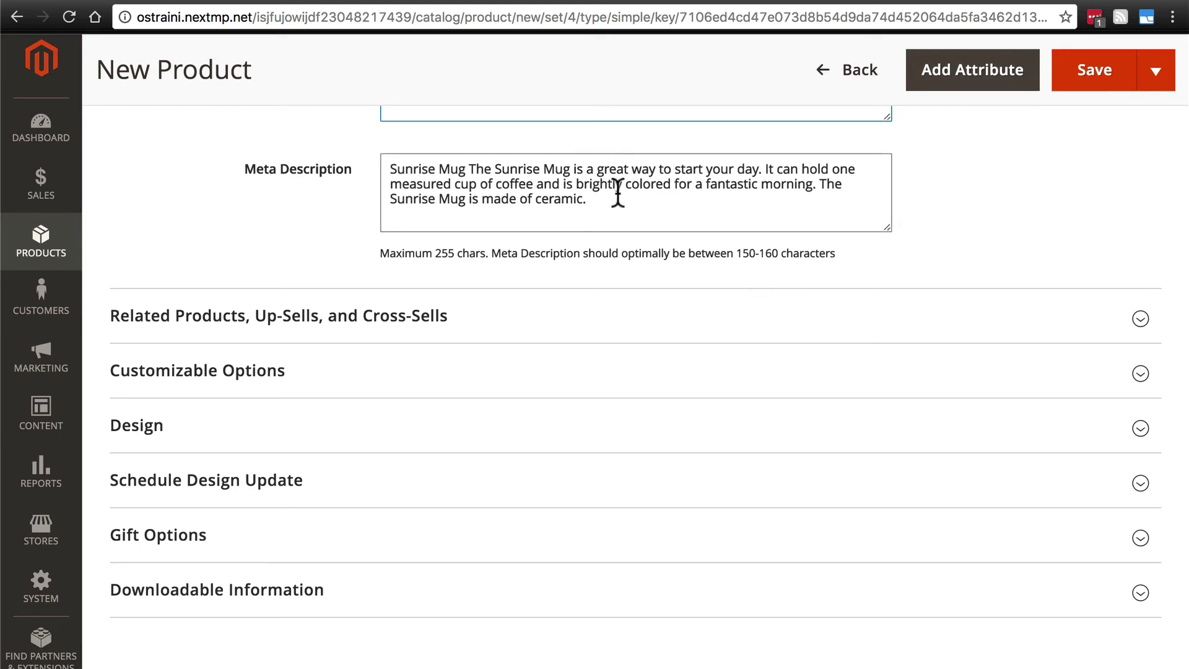
pyautogui.click(823, 198)
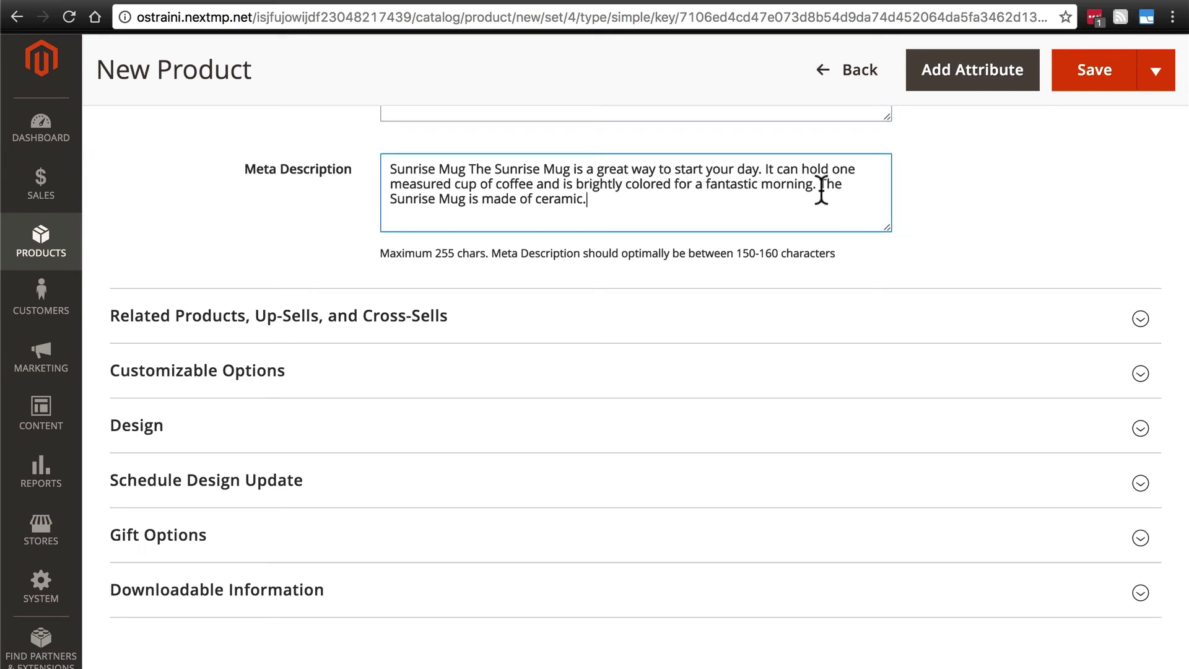
pyautogui.keyDown('shift'); pyautogui.click(820, 184); pyautogui.keyUp('shift')
pyautogui.press('BackSpace')
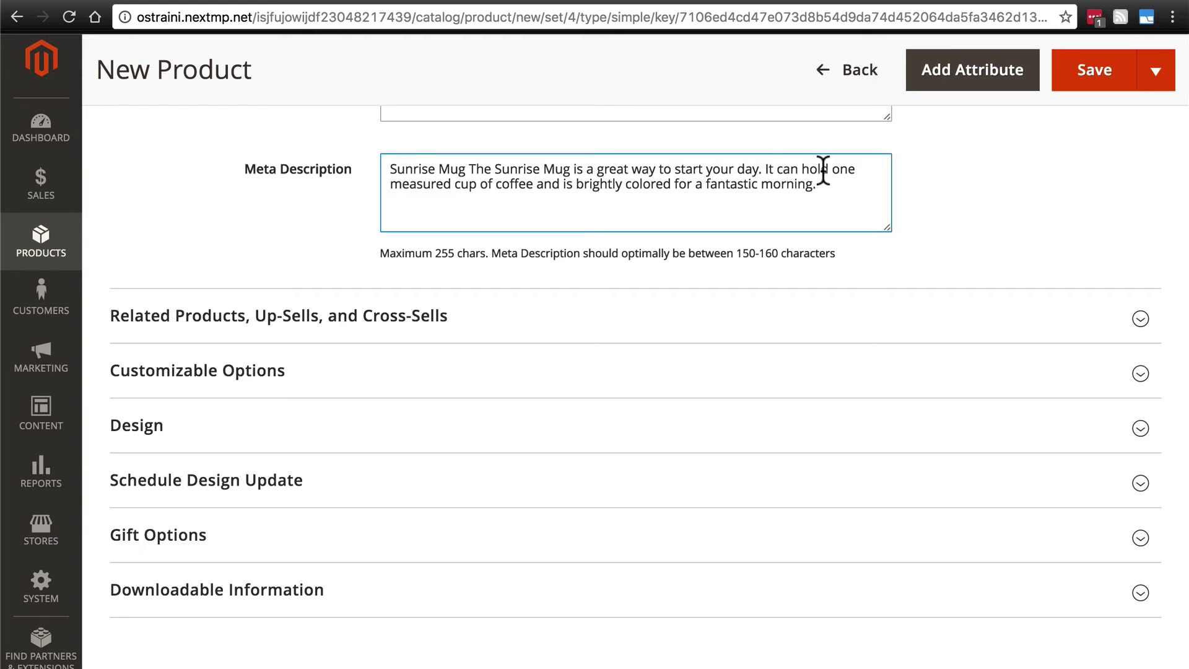
pyautogui.scroll(-3, 977, 182)
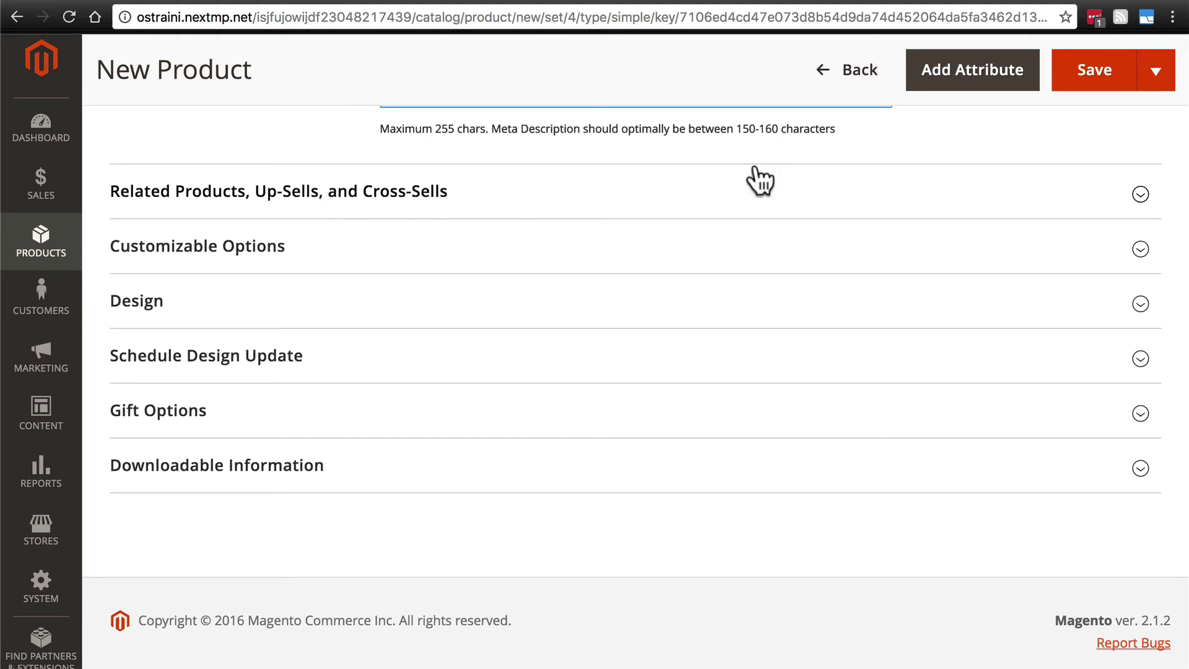
pyautogui.click(1141, 200)
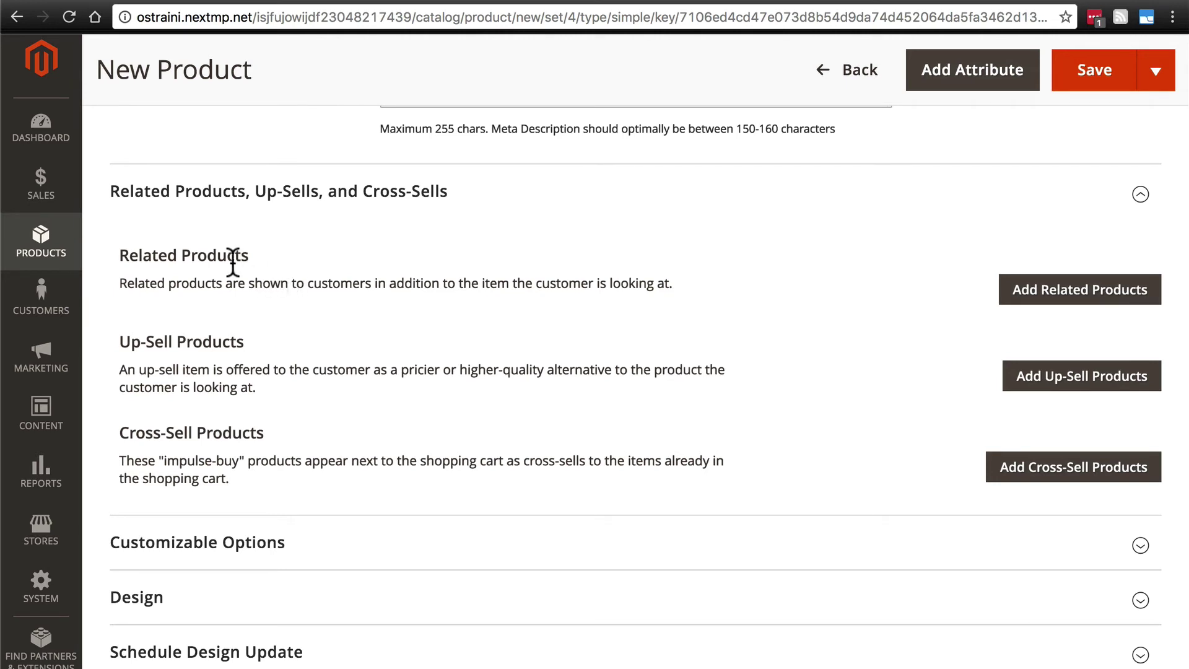
pyautogui.scroll(1, 380, 280)
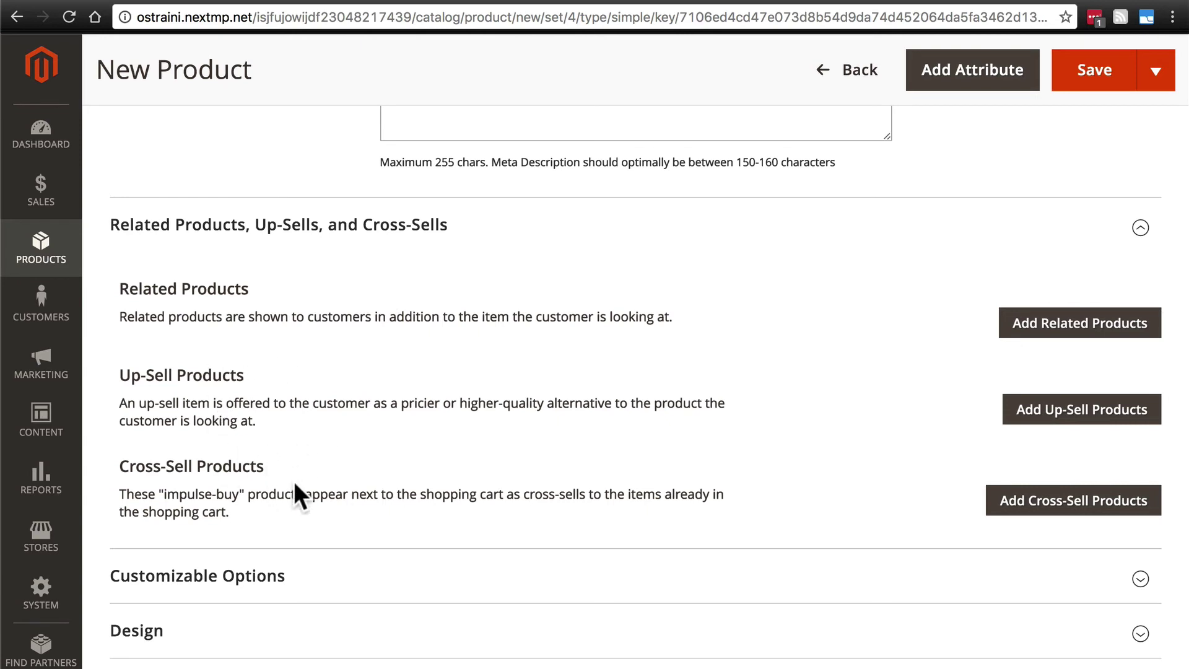
pyautogui.click(1142, 228)
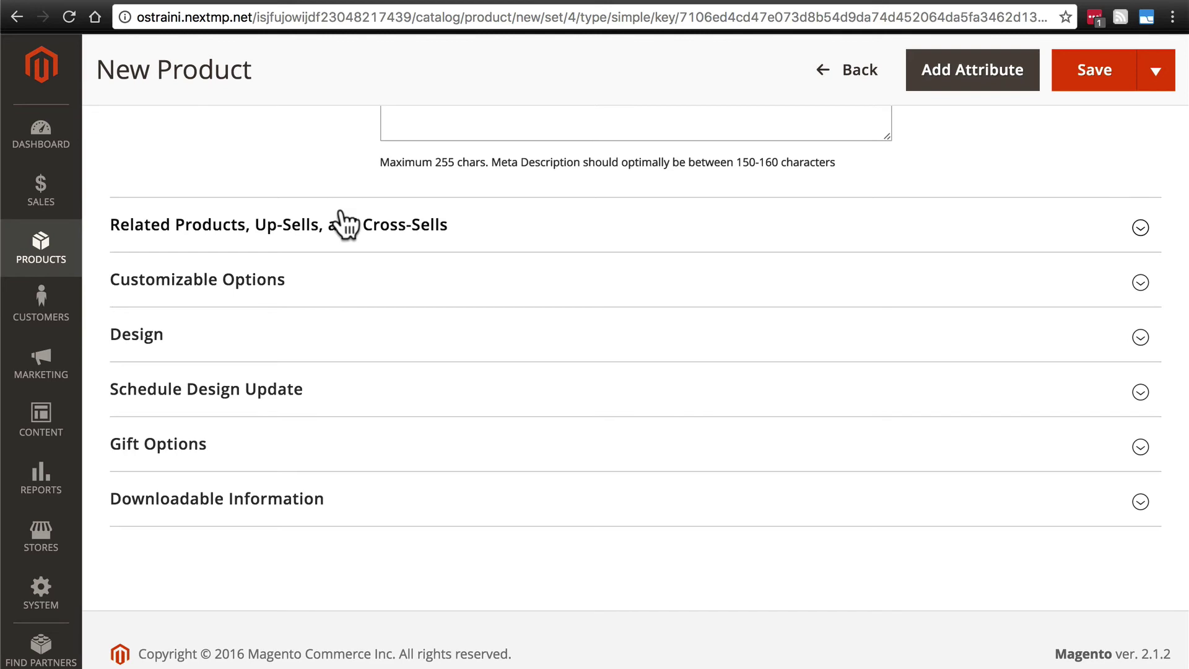
# - Expand Design and keep the Layout at No layout updates
pyautogui.click(316, 338)
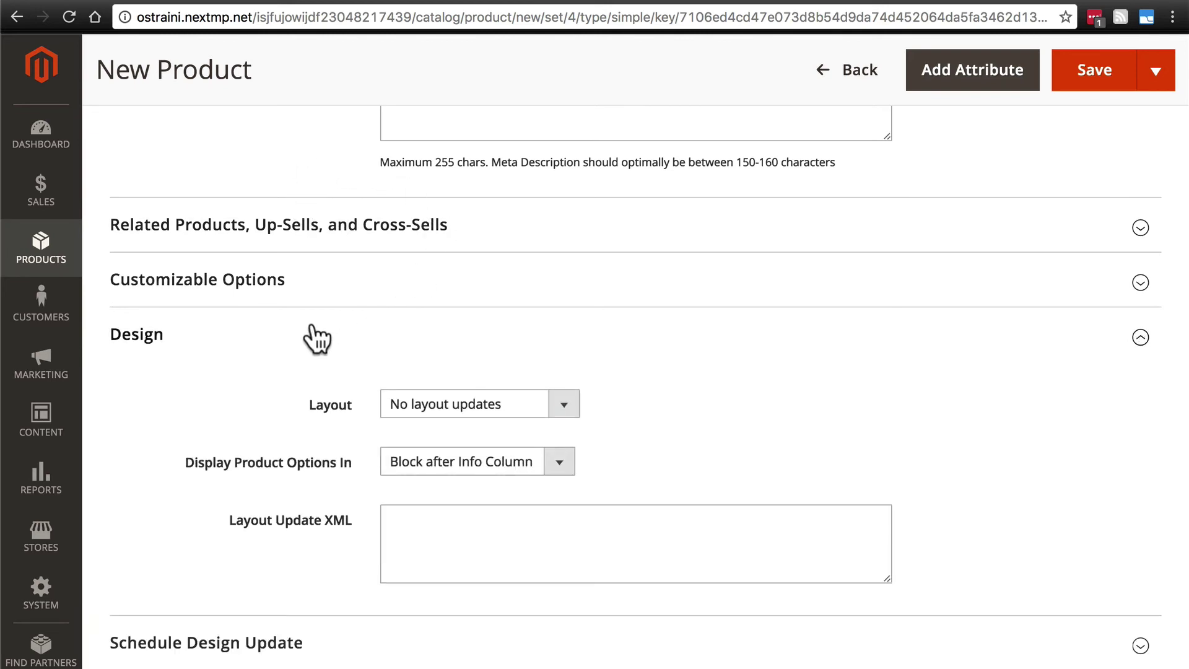
pyautogui.scroll(-2, 231, 371)
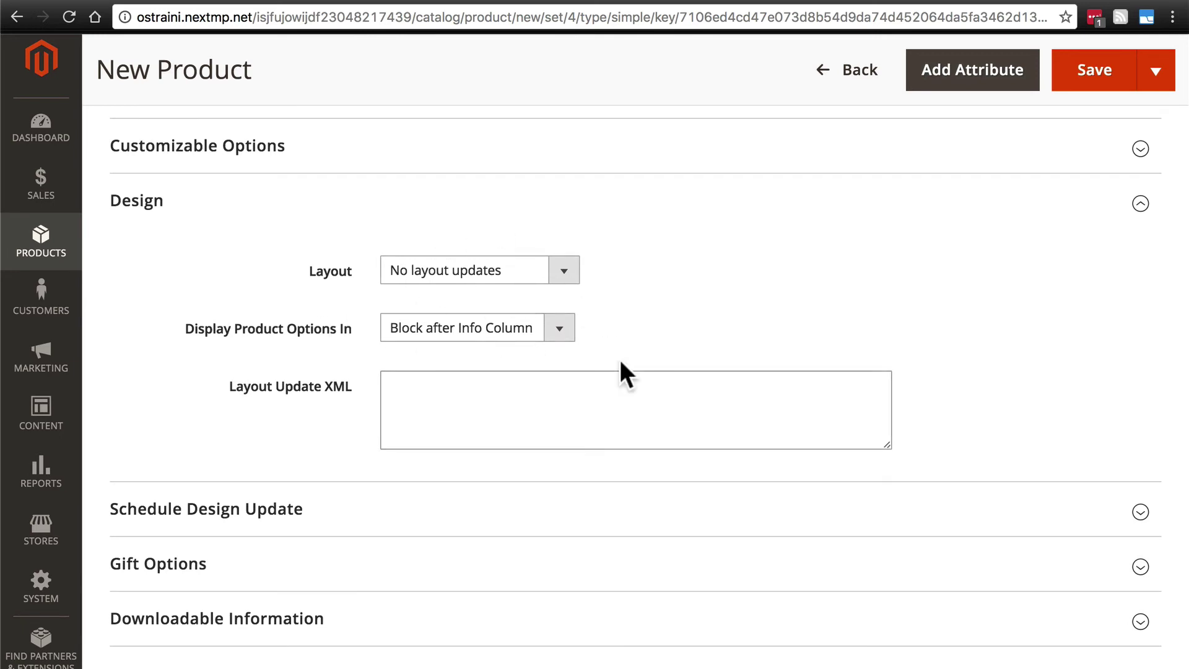
pyautogui.click(573, 276)
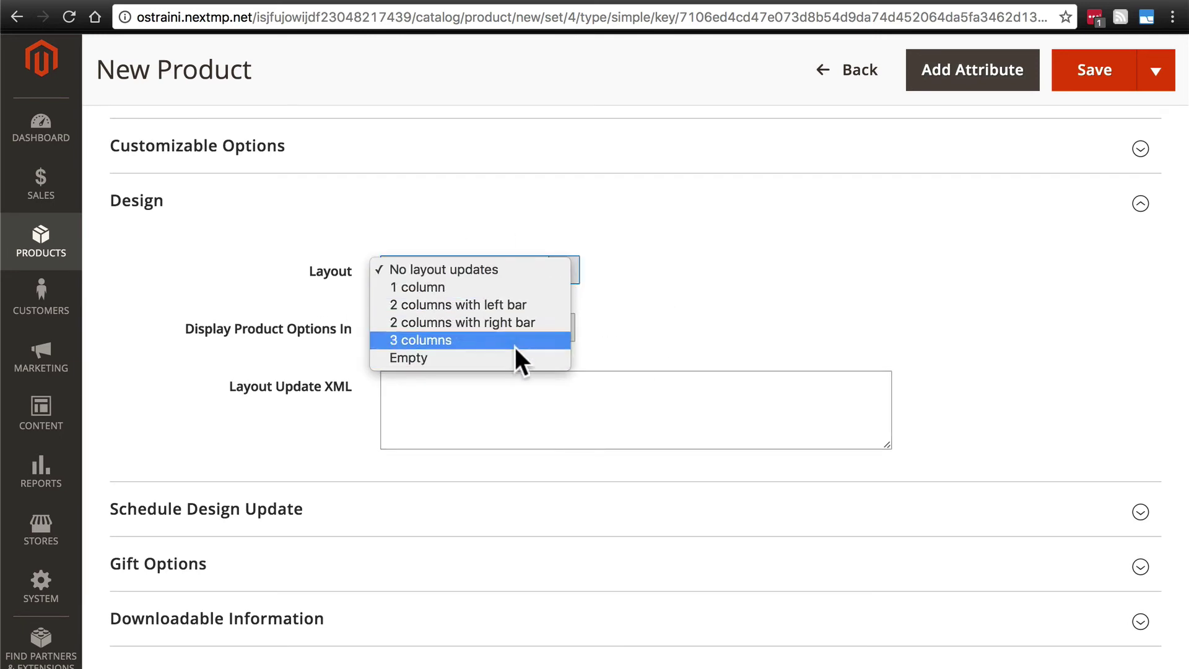
pyautogui.click(513, 272)
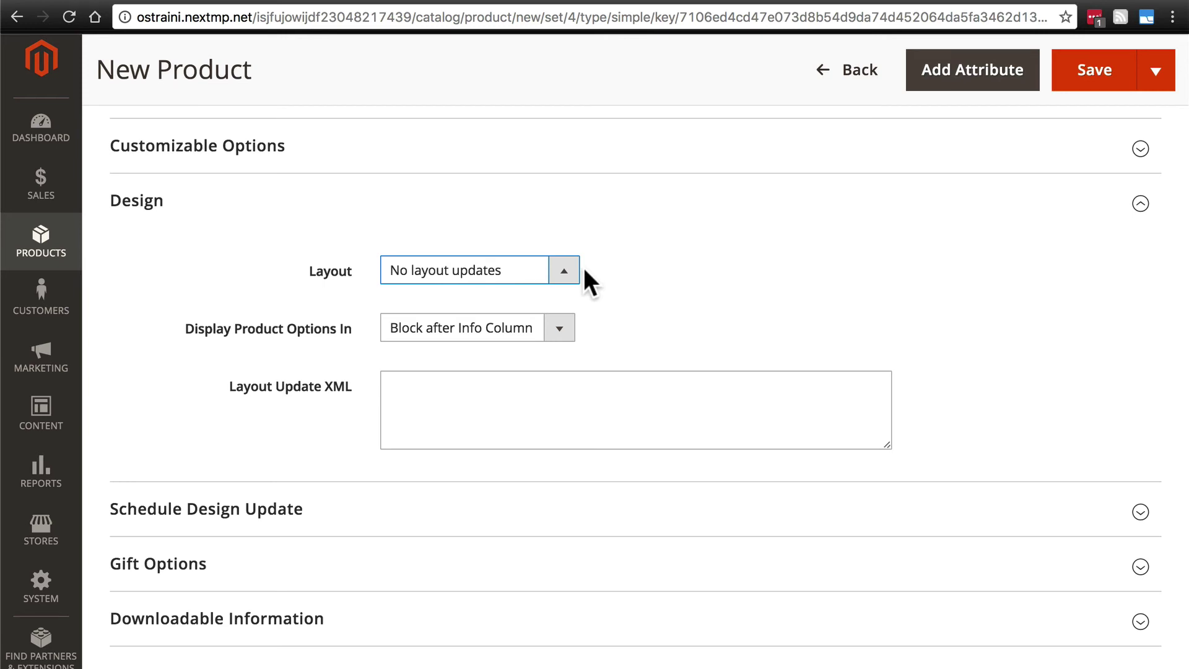
pyautogui.click(563, 272)
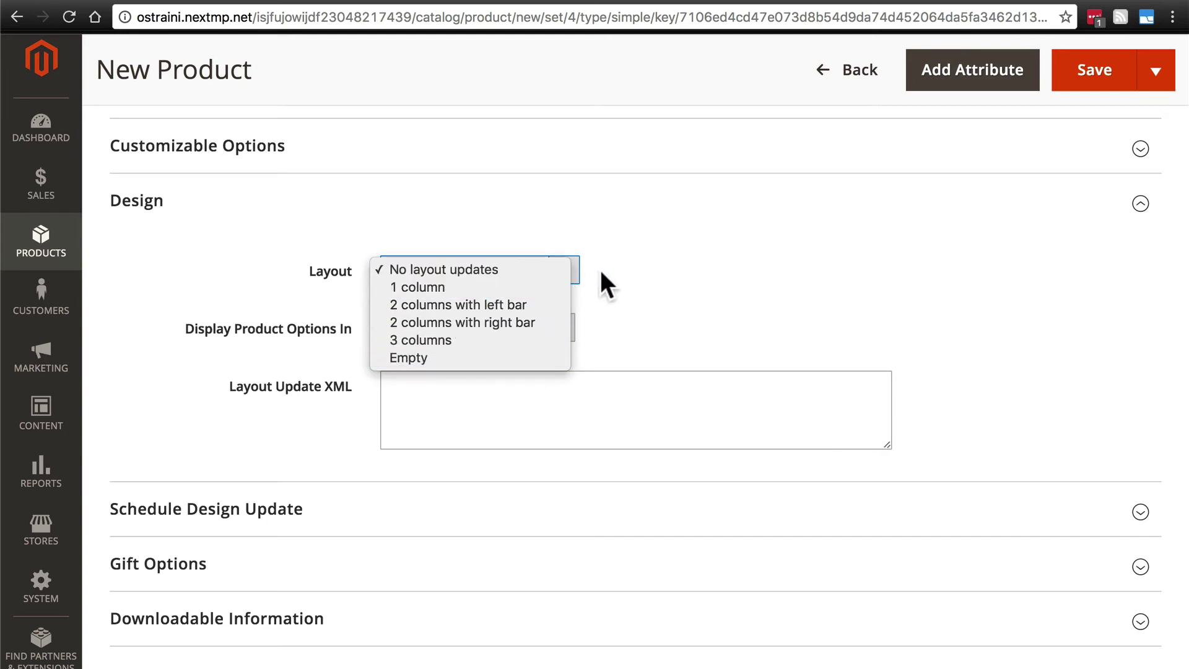
pyautogui.click(655, 272)
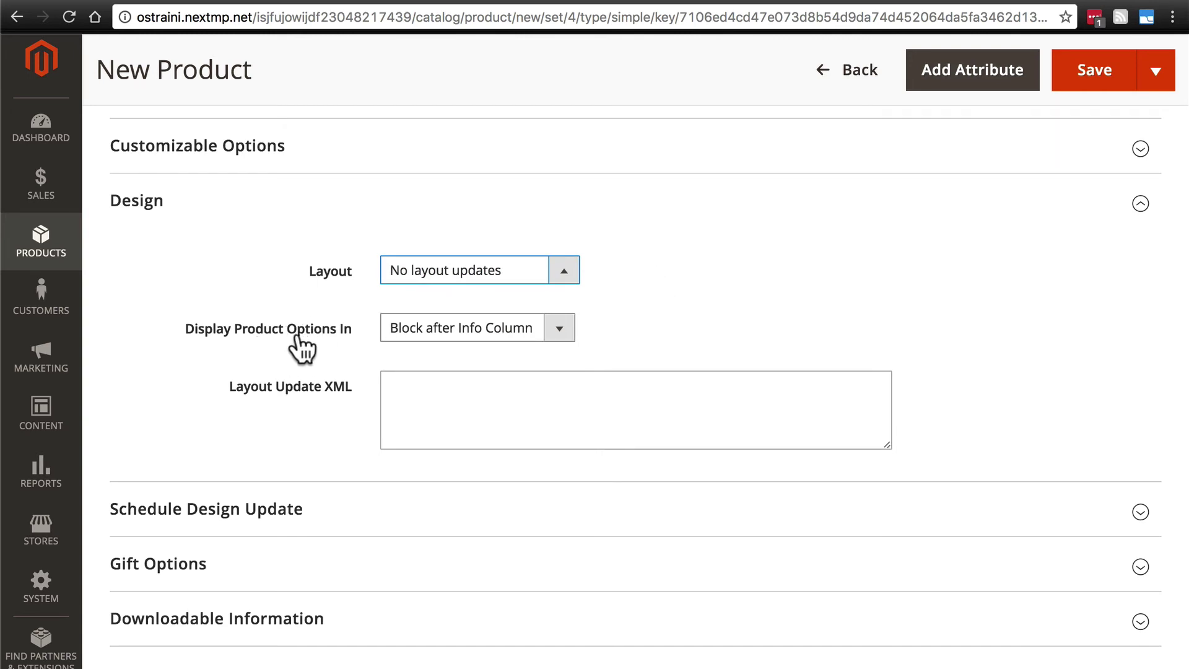
# - Keep Display Product Options In set to Block after Info Column
pyautogui.click(447, 328)
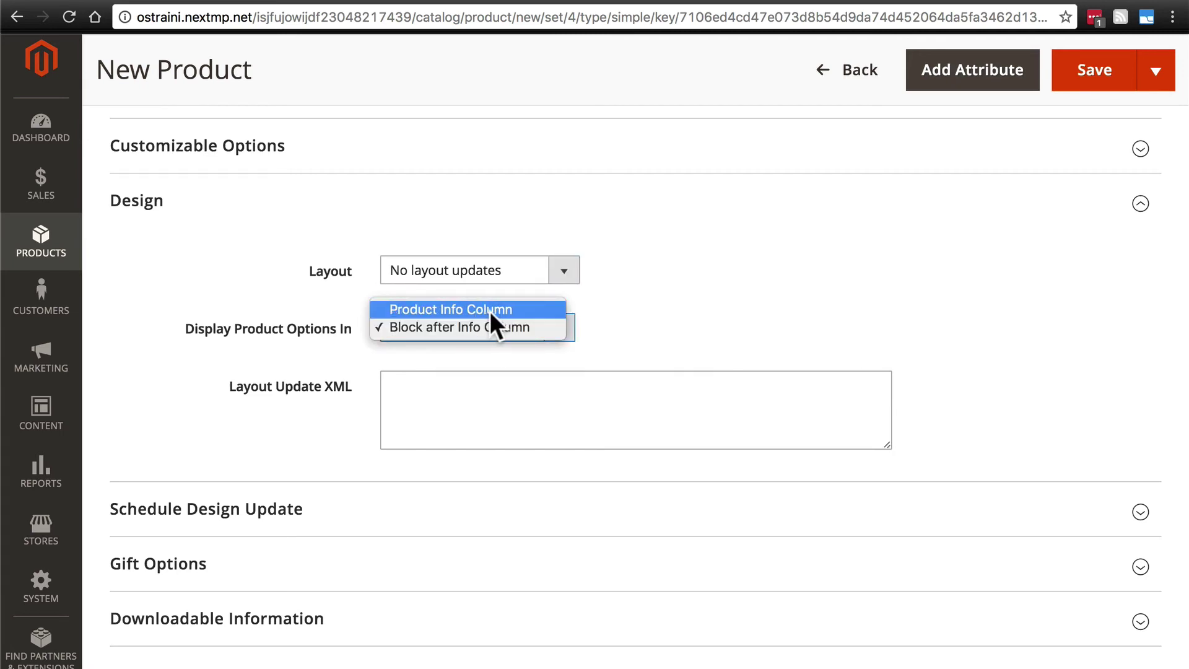
pyautogui.click(396, 327)
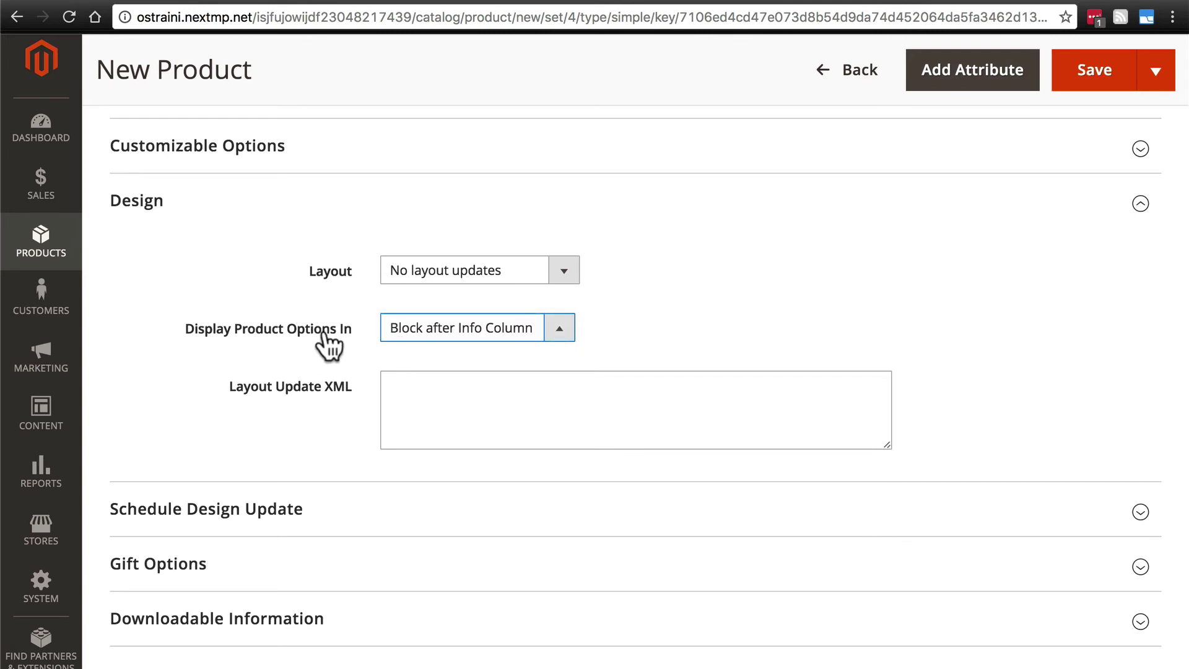
pyautogui.click(609, 335)
pyautogui.scroll(-2, 881, 240)
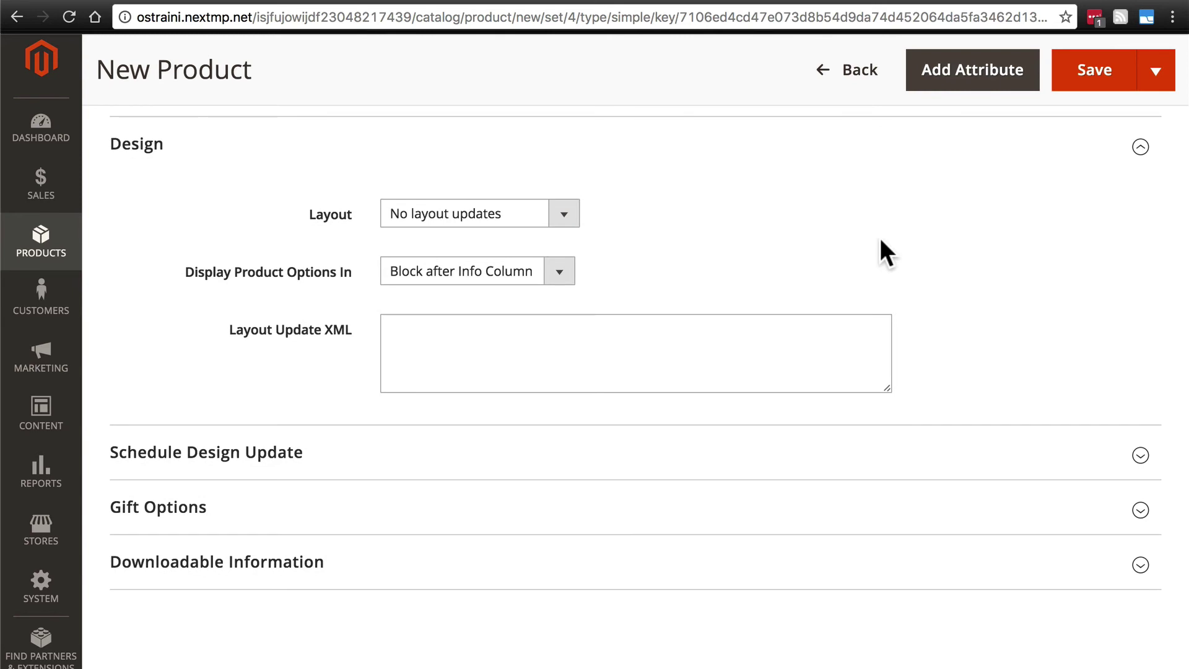
# - Expand Schedule Design Update, leaving New Theme empty and New Layout at No layout updates
pyautogui.scroll(-3, 910, 310)
pyautogui.click(939, 377)
pyautogui.scroll(-1, 883, 379)
pyautogui.scroll(-2, 878, 387)
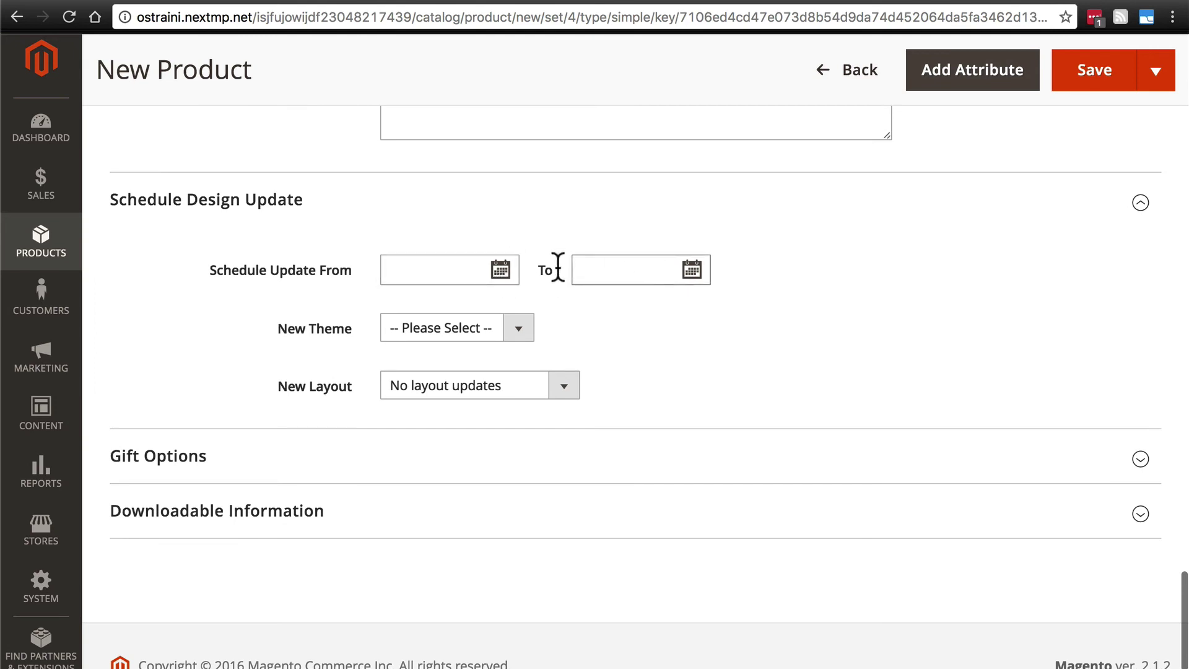
pyautogui.click(523, 329)
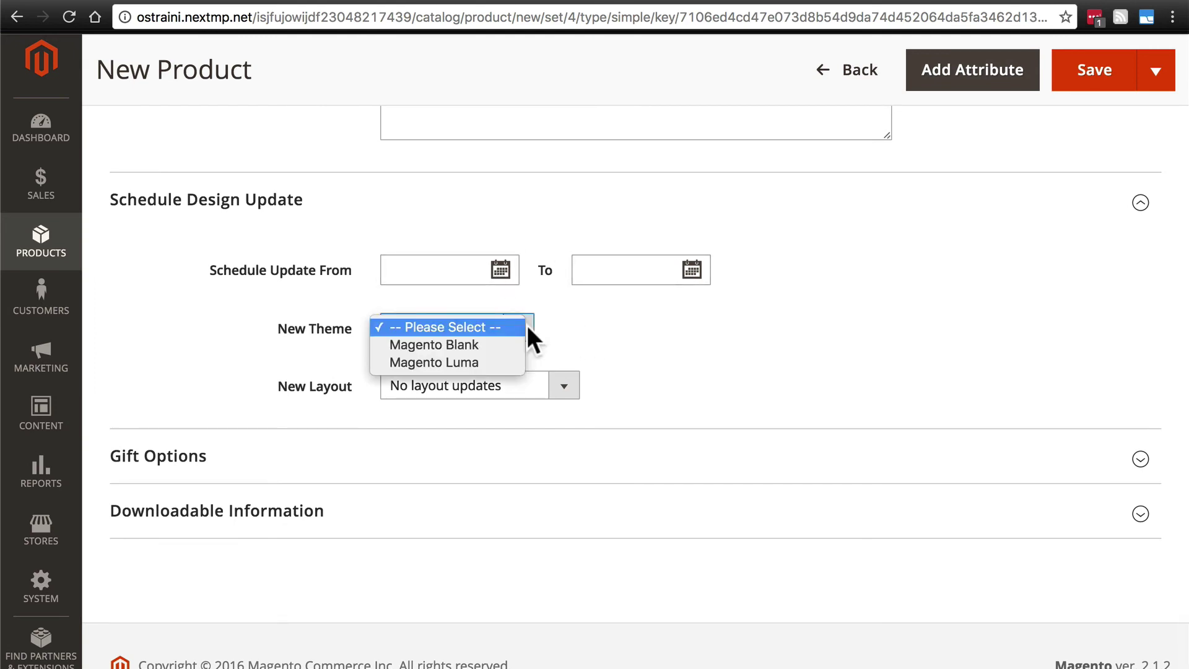
pyautogui.click(524, 328)
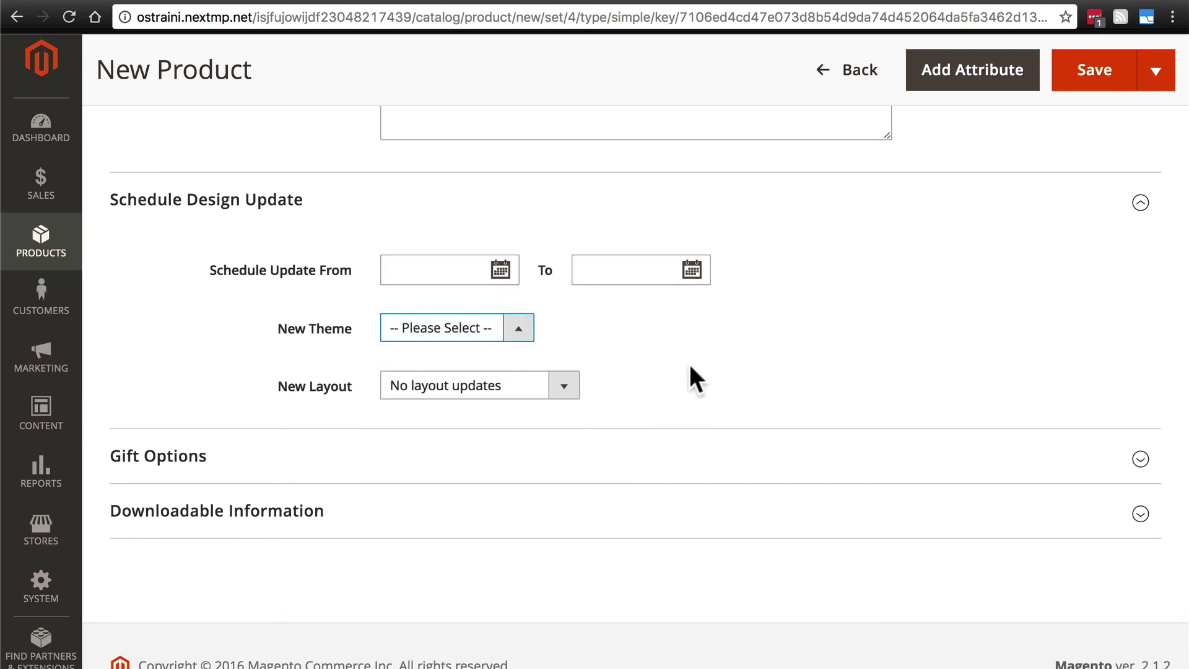
pyautogui.click(563, 386)
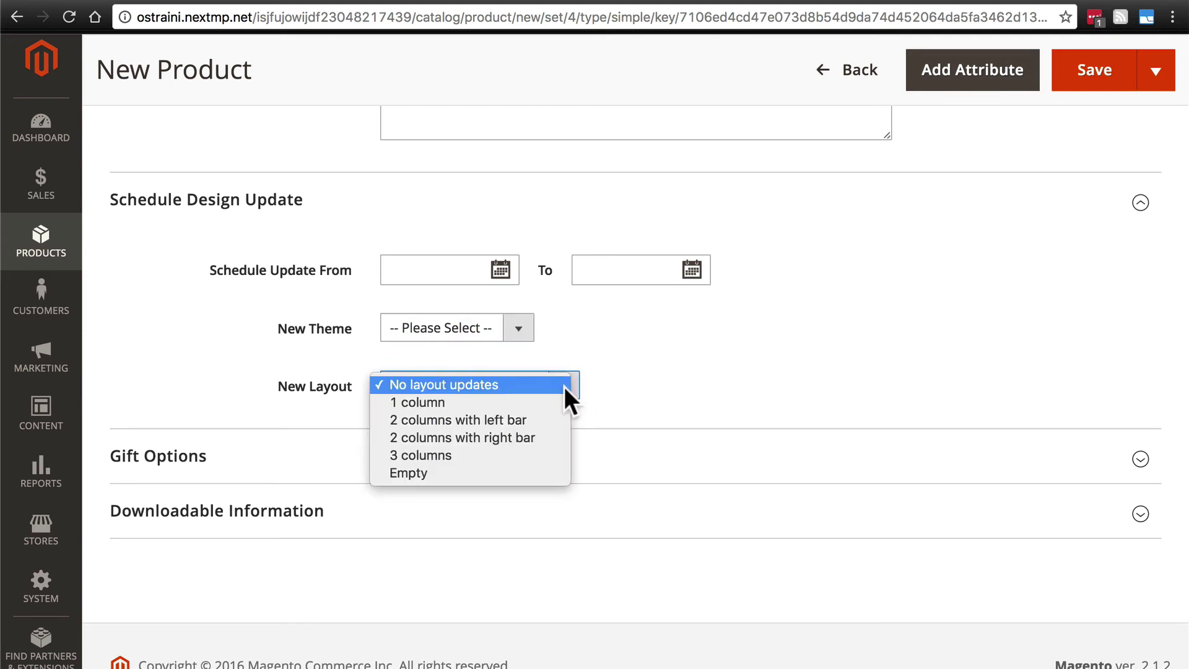
pyautogui.click(563, 386)
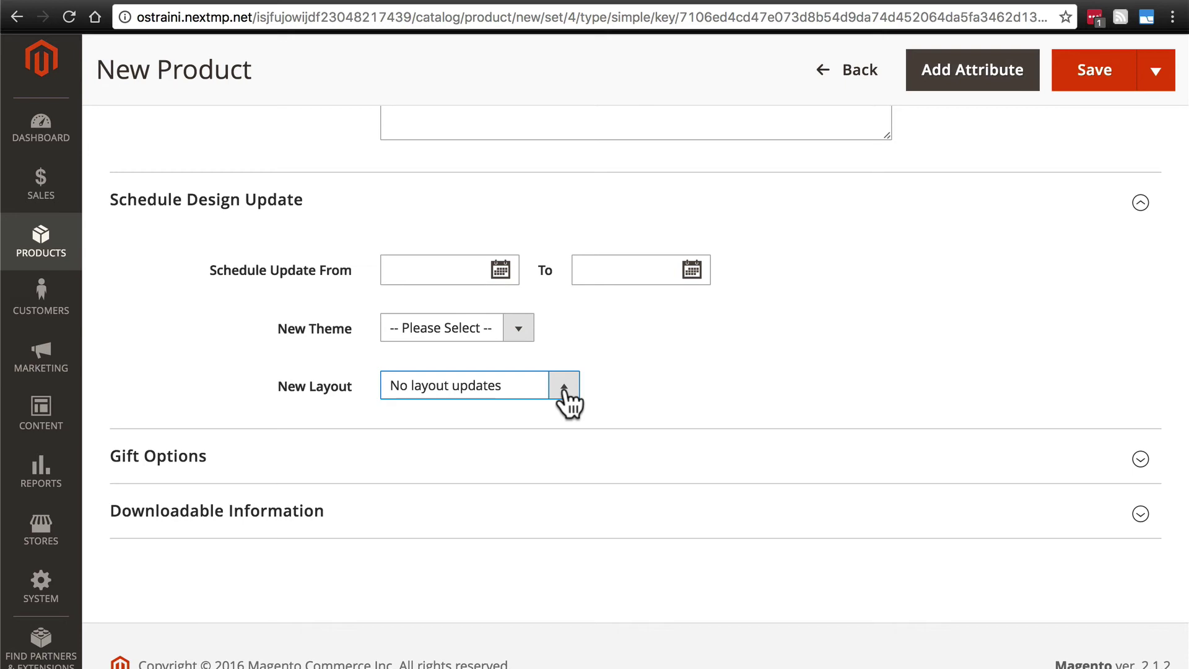
pyautogui.click(675, 457)
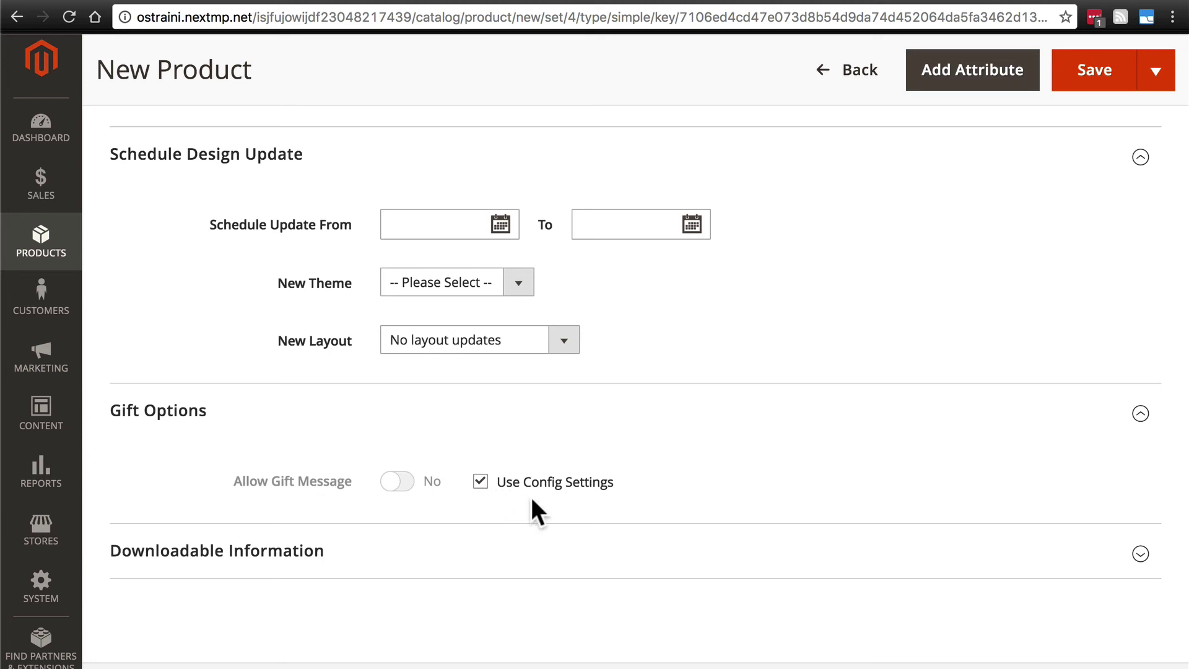
pyautogui.click(479, 484)
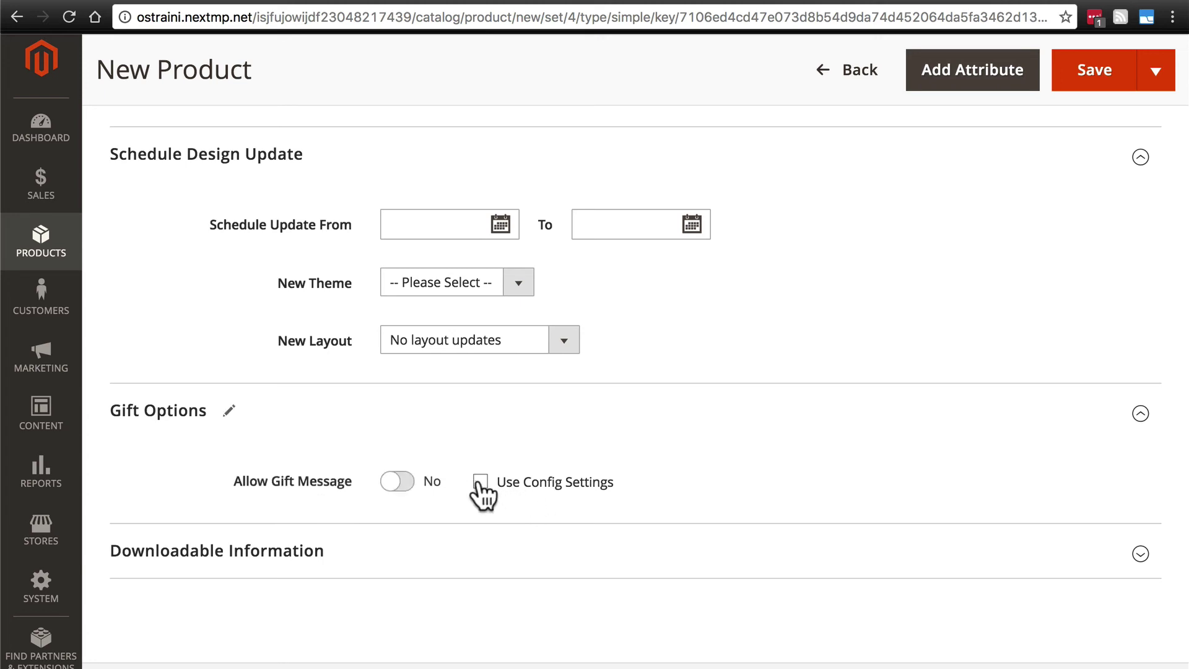
pyautogui.click(392, 483)
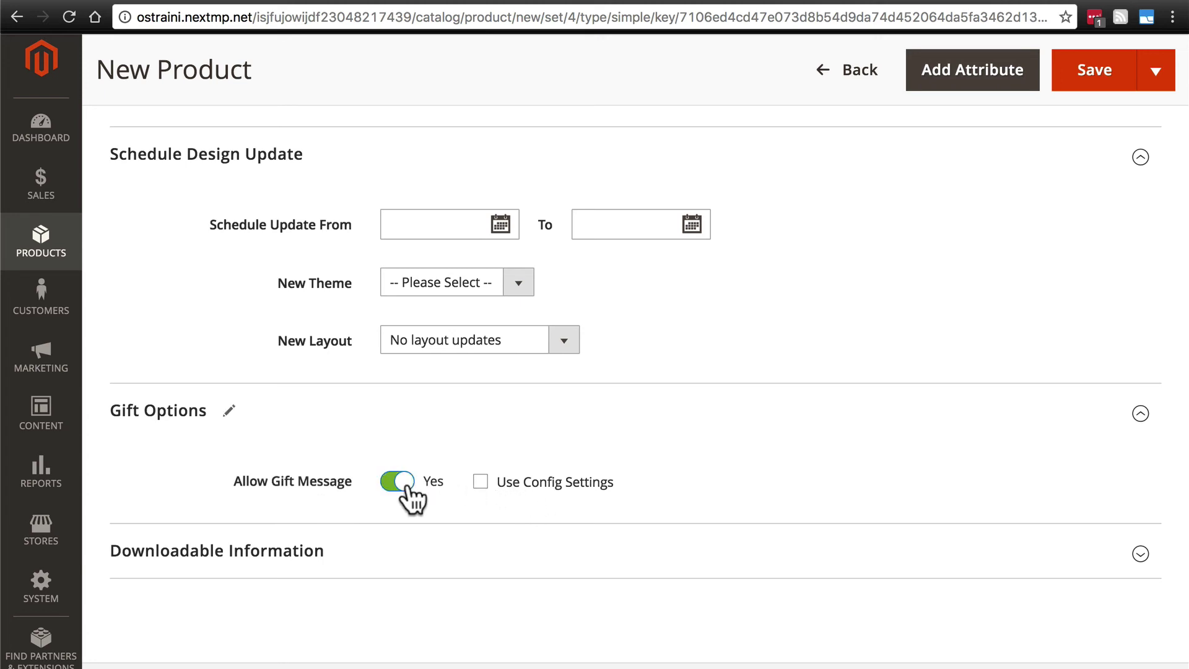
pyautogui.click(406, 484)
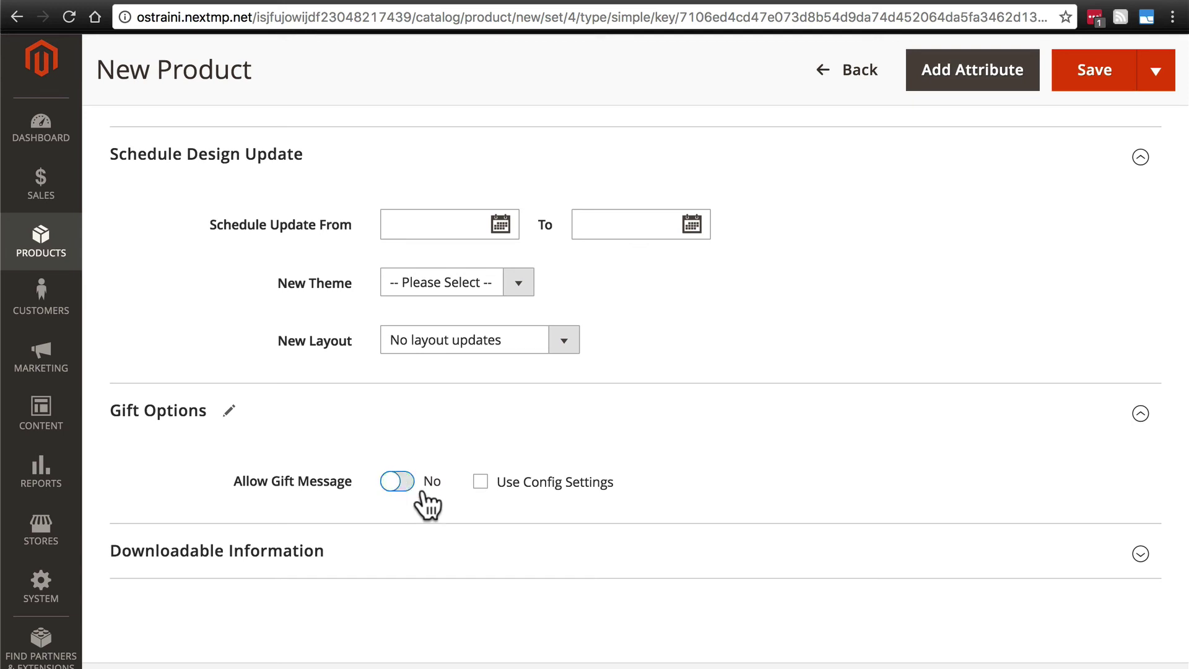
pyautogui.click(481, 484)
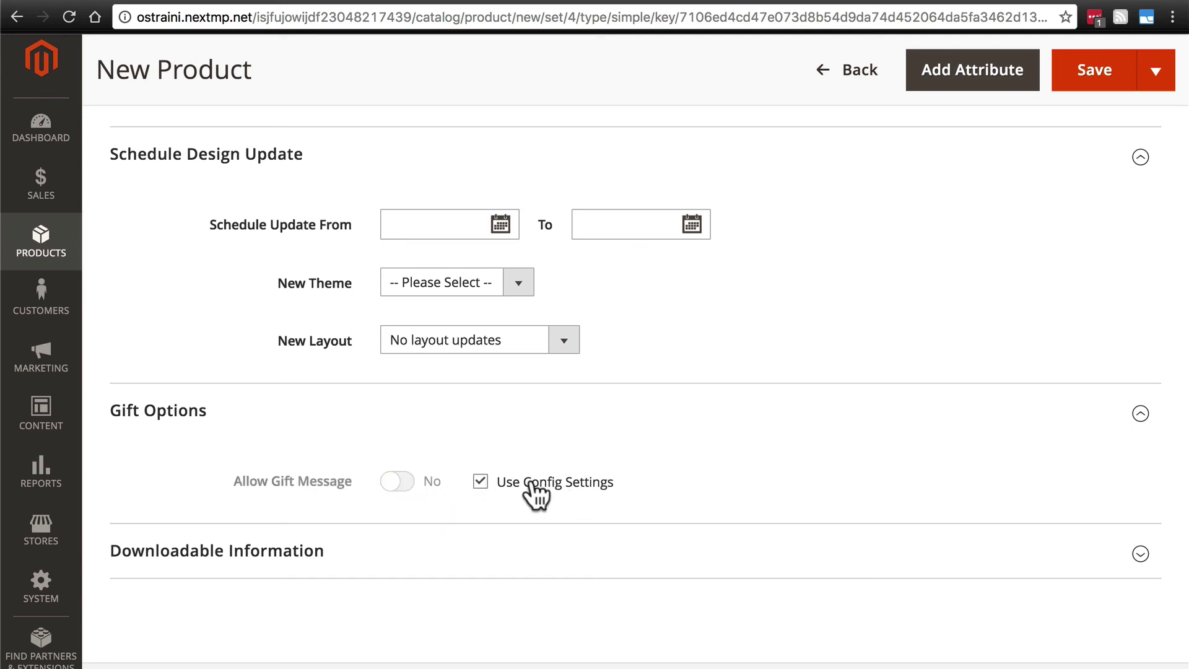
pyautogui.scroll(-2, 712, 433)
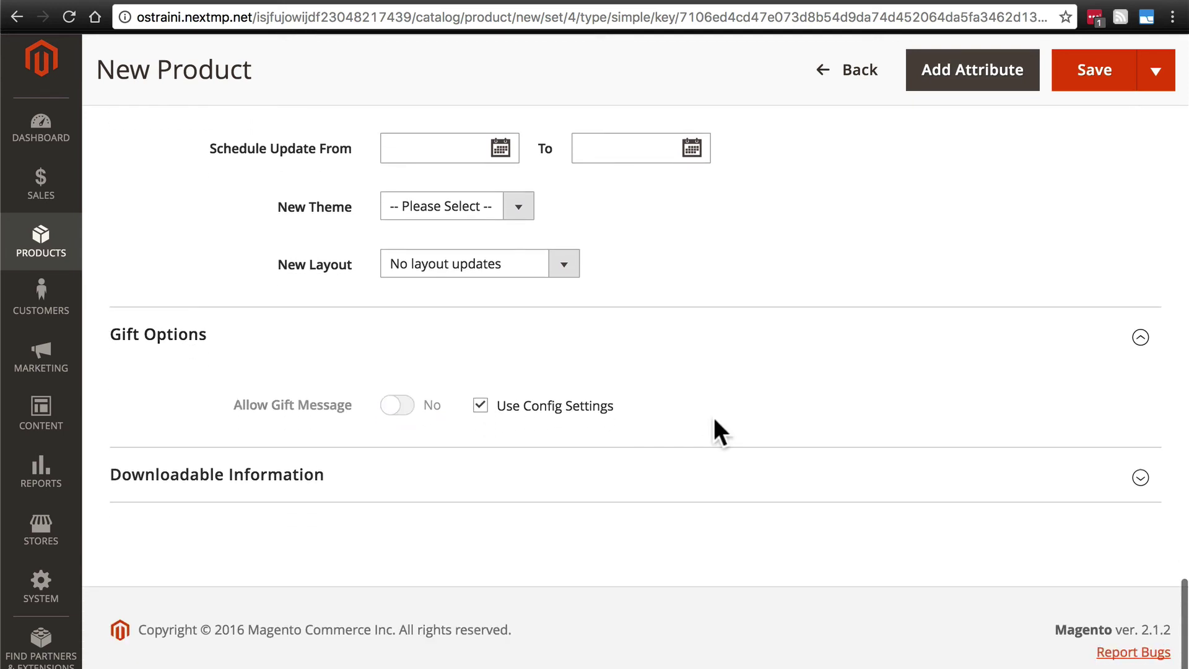
# - Expand Downloadable Information, then save the Sunrise Mug product from the top of the form
pyautogui.click(692, 474)
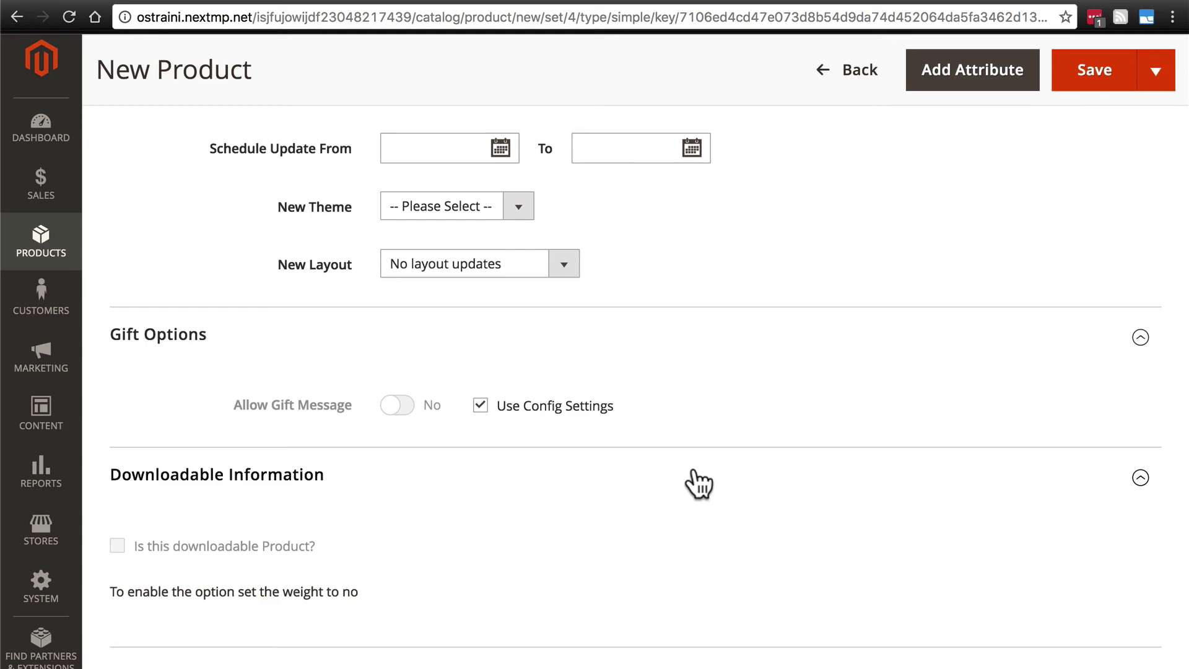
pyautogui.scroll(-3, 698, 484)
pyautogui.scroll(8, 698, 484)
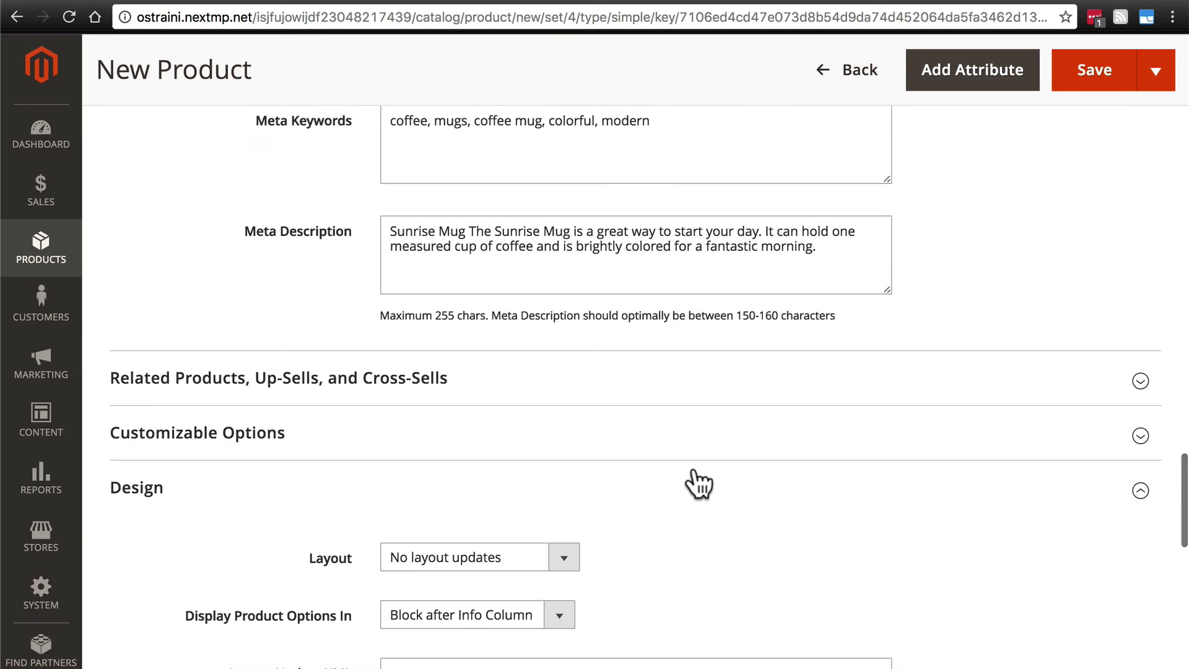
pyautogui.scroll(10, 889, 512)
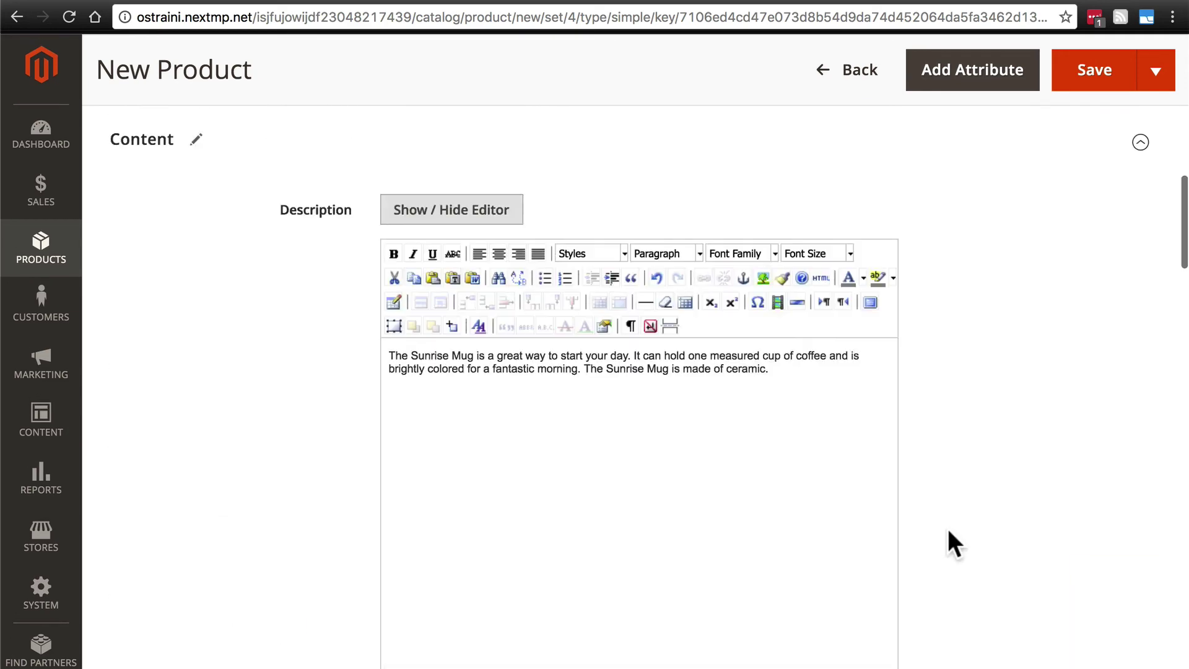
pyautogui.scroll(8, 949, 531)
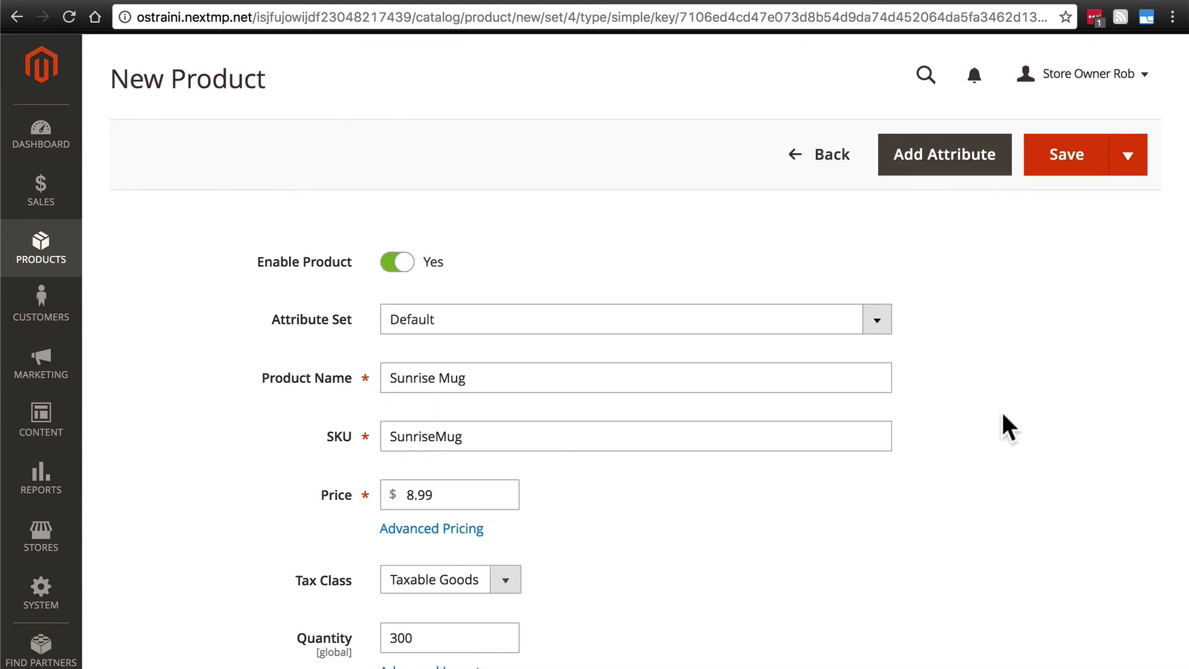
pyautogui.click(1068, 156)
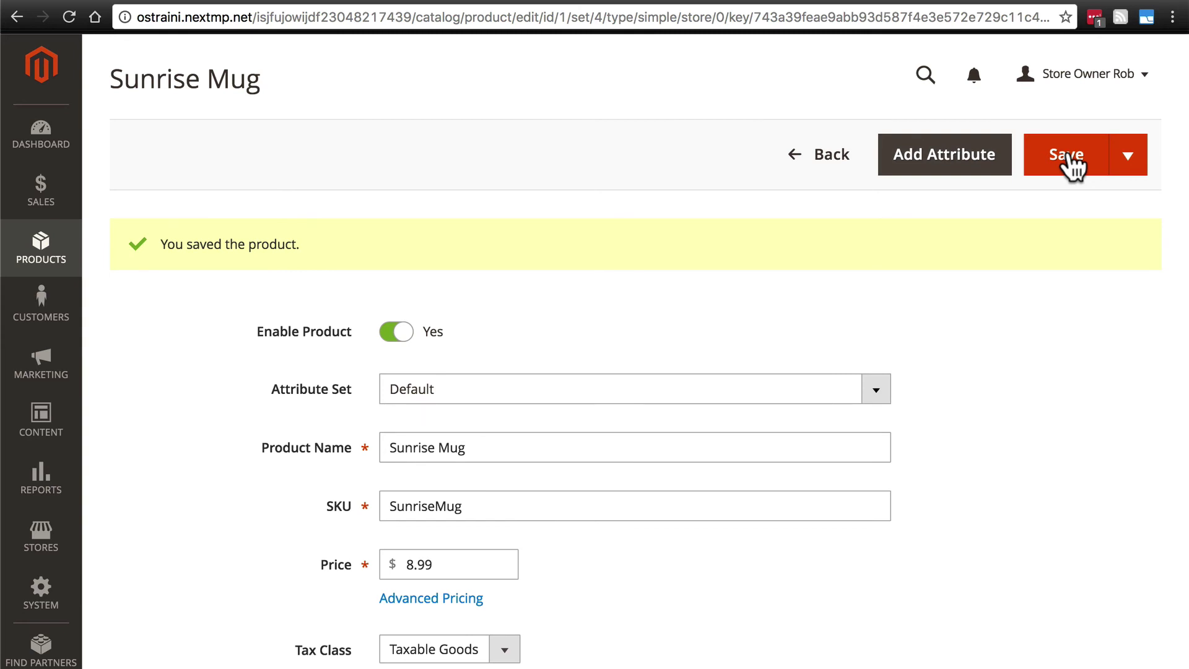
# - Open Customer View from the account menu in a new browser tab
pyautogui.click(1144, 75)
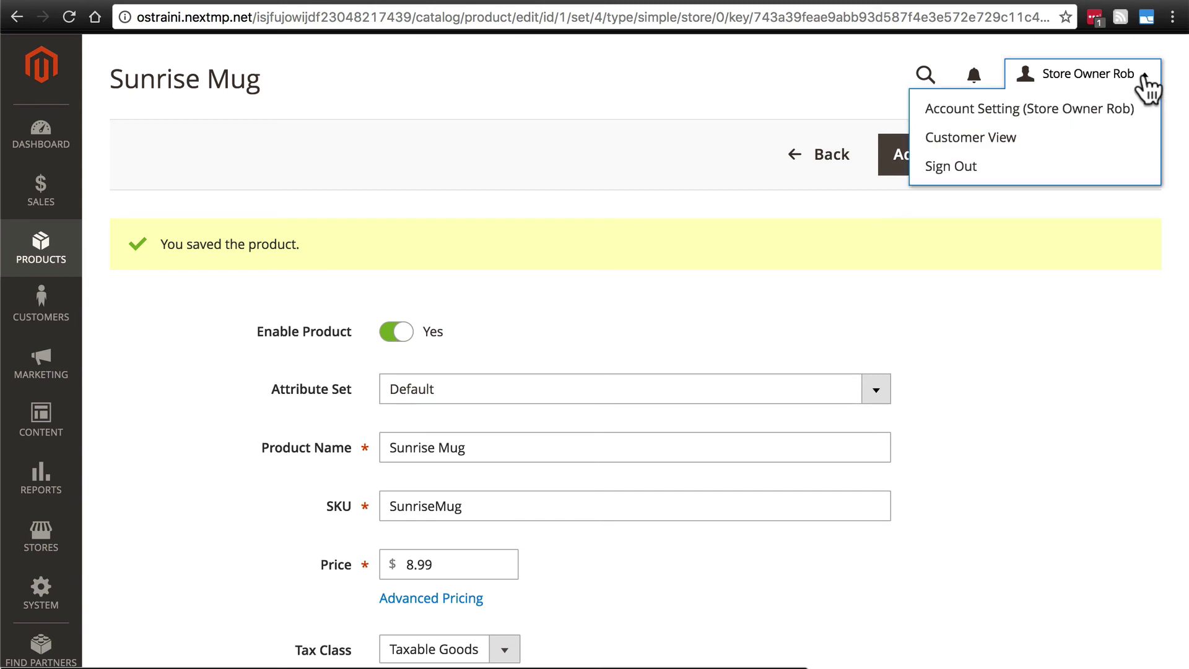
pyautogui.rightClick(991, 140)
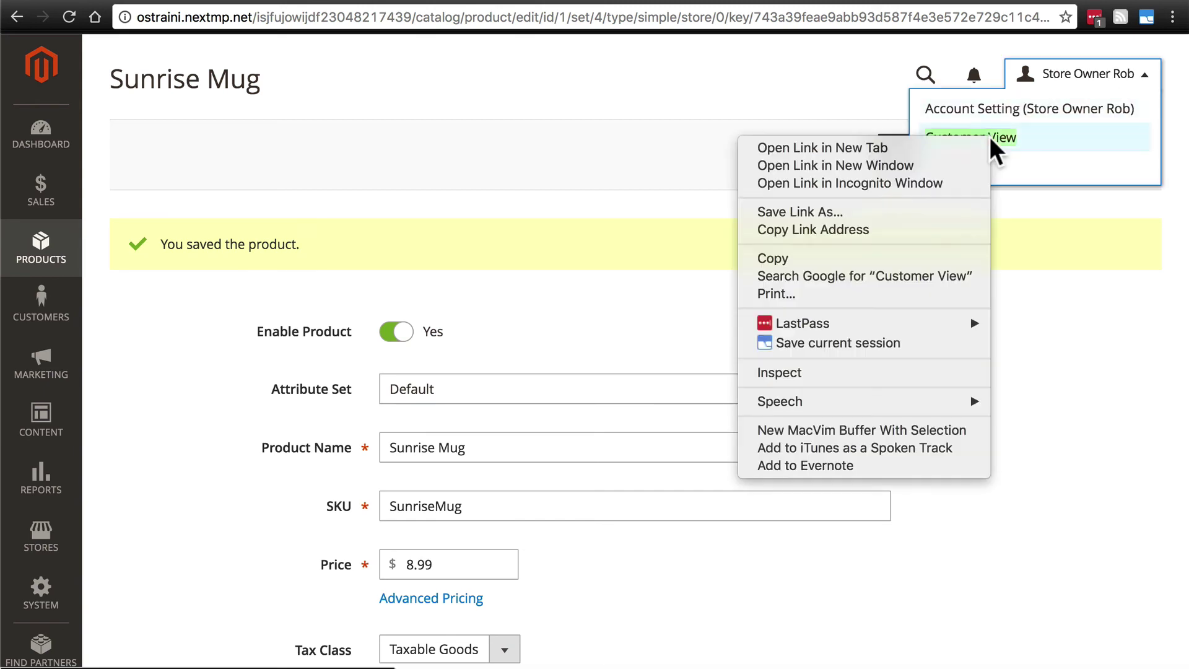
pyautogui.click(833, 162)
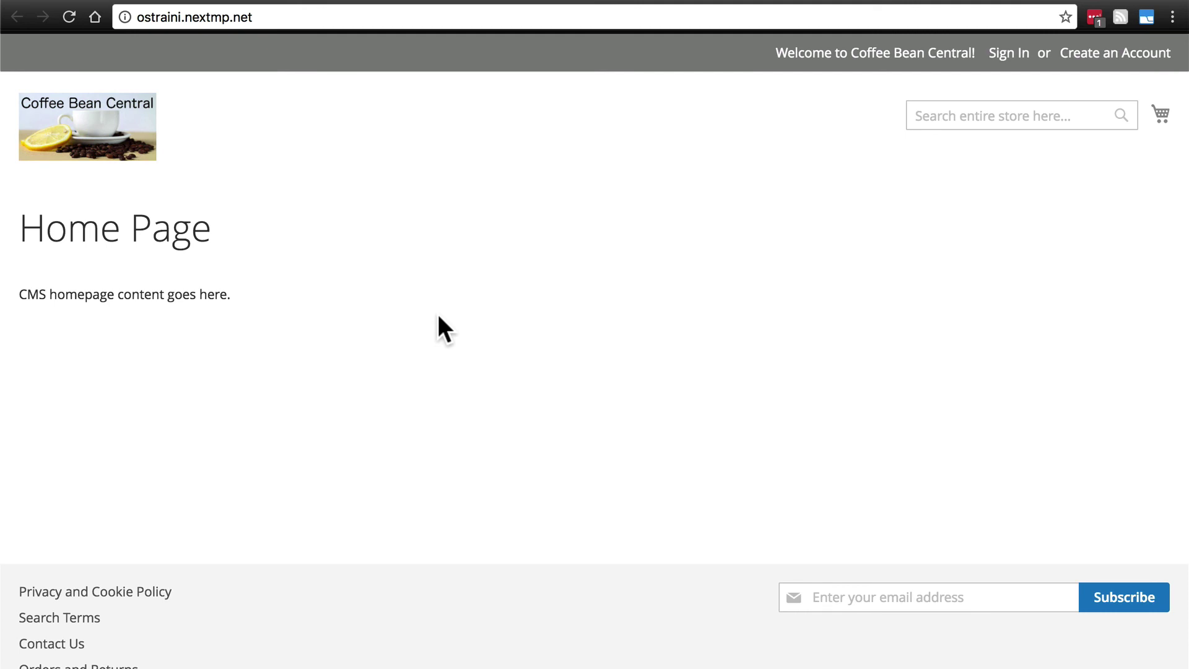
# - Search the store for 'sunrise' and find the Sunrise Mug listed at $8.99
pyautogui.click(937, 122)
pyautogui.write('sunrise')
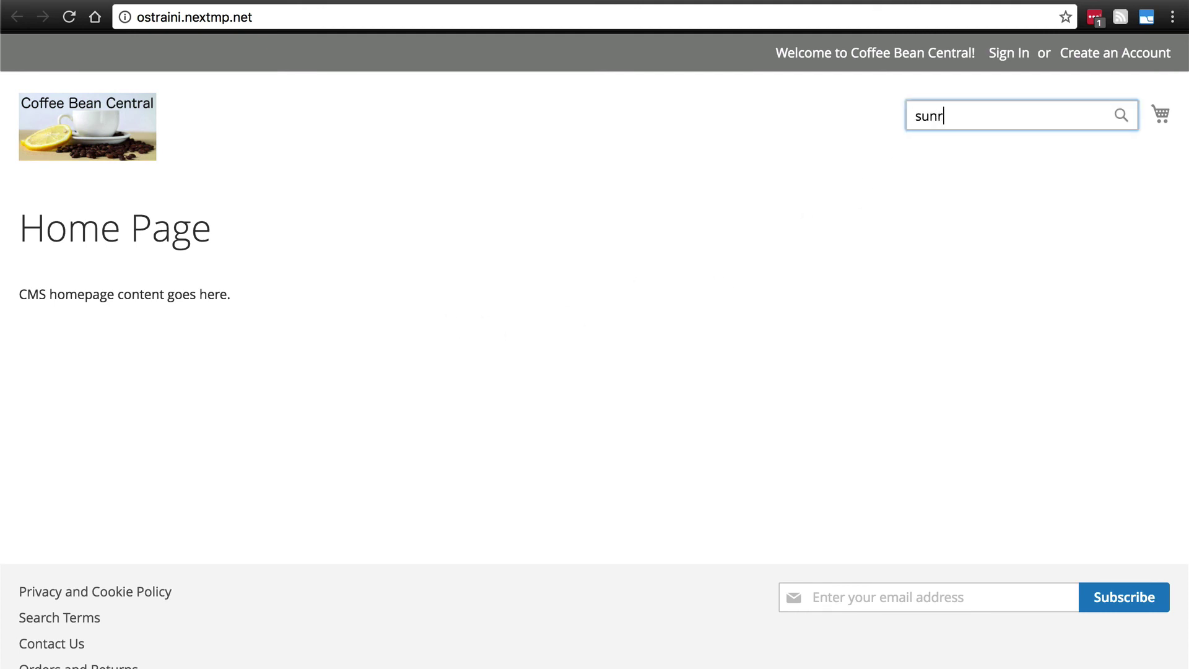
pyautogui.click(1119, 116)
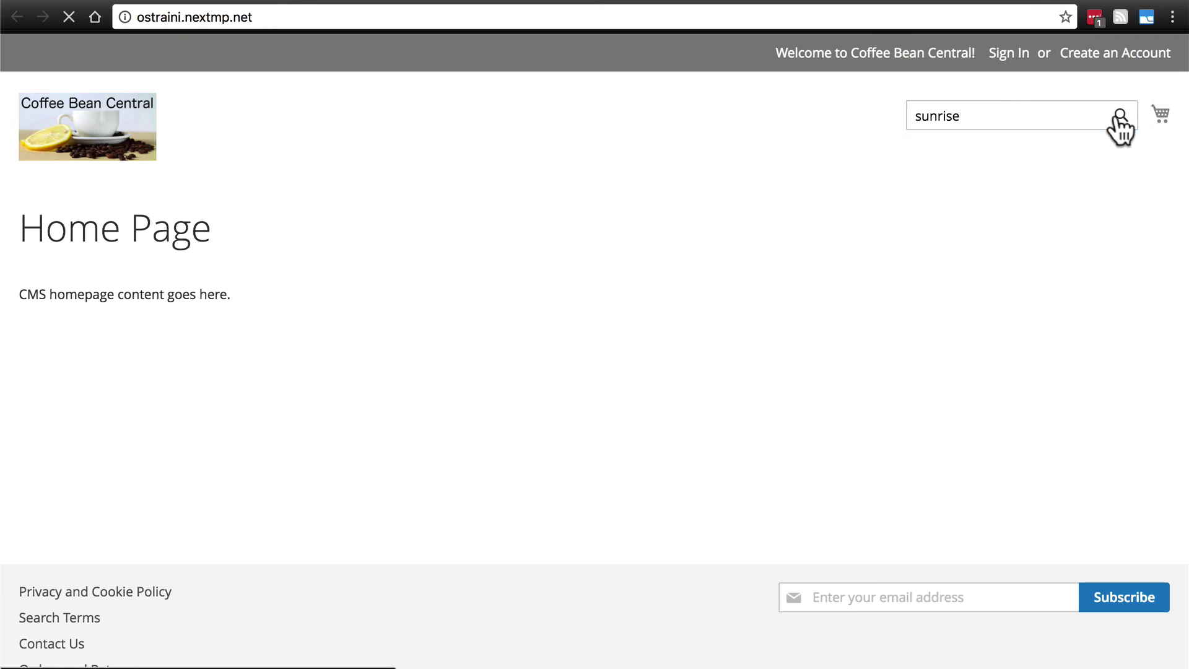
pyautogui.scroll(-5, 754, 221)
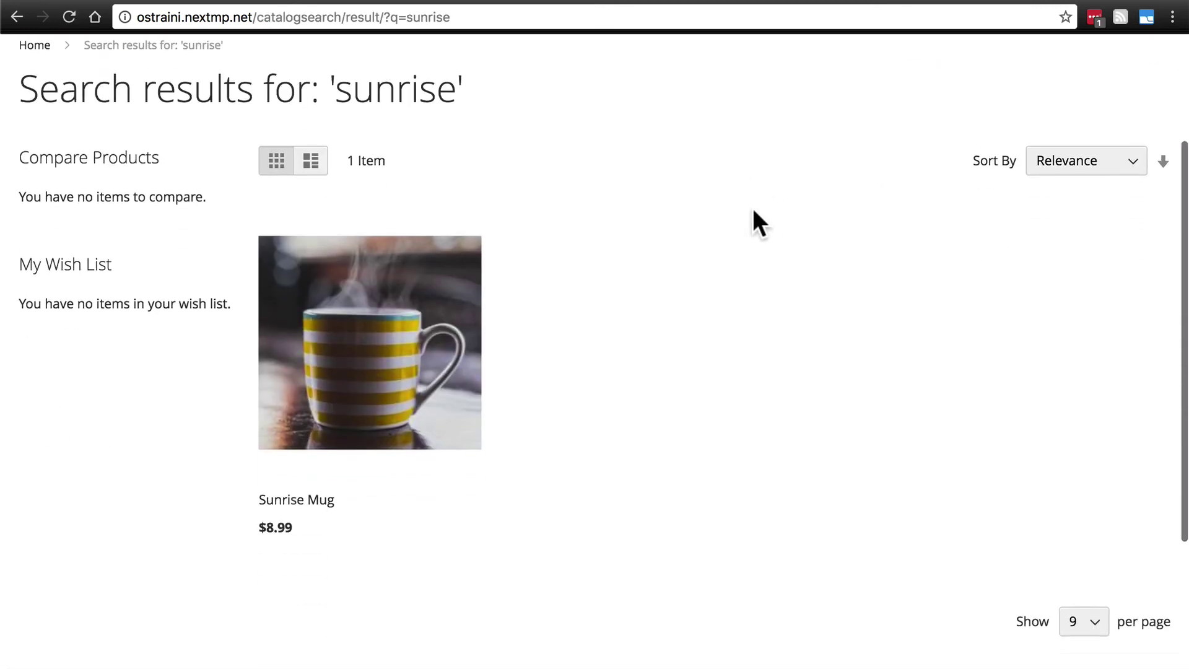
pyautogui.moveTo(499, 307)
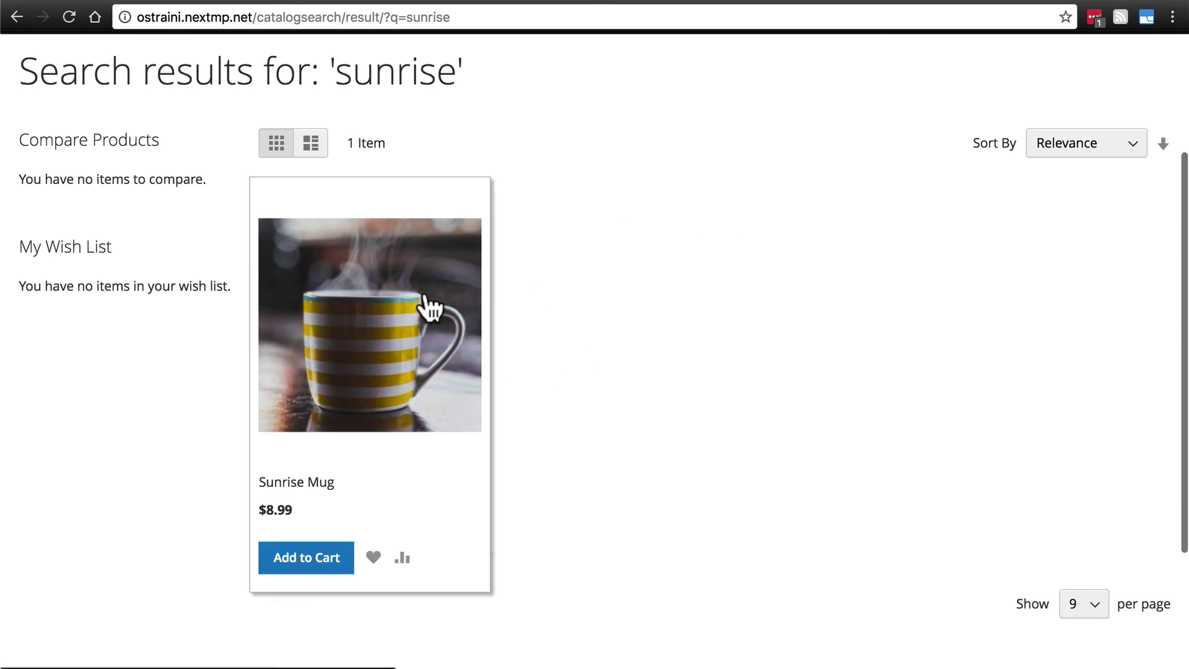
# - Open the Sunrise Mug result and scroll down to its Details description
pyautogui.click(370, 329)
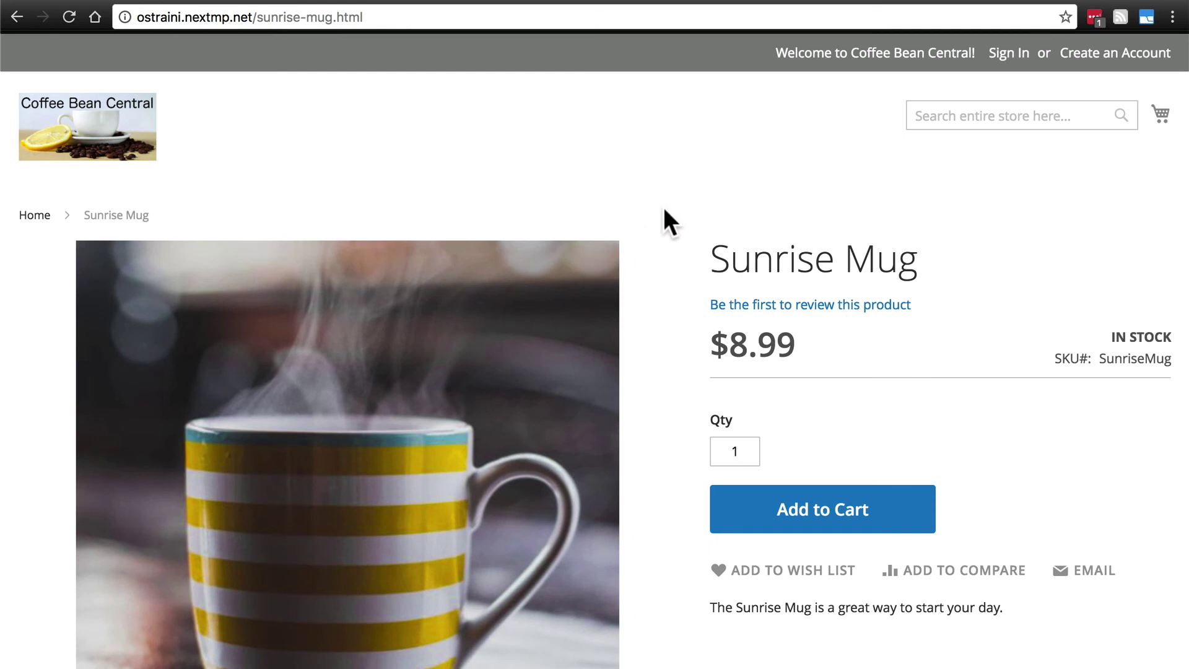
pyautogui.scroll(-2, 656, 208)
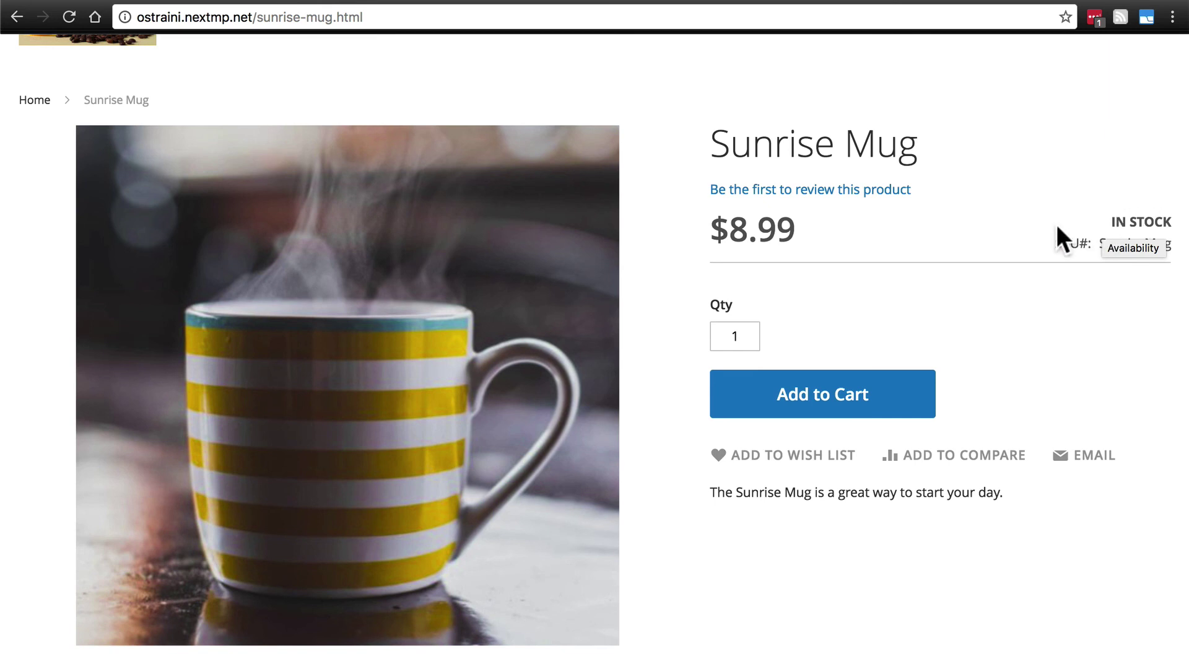
pyautogui.scroll(-5, 1092, 255)
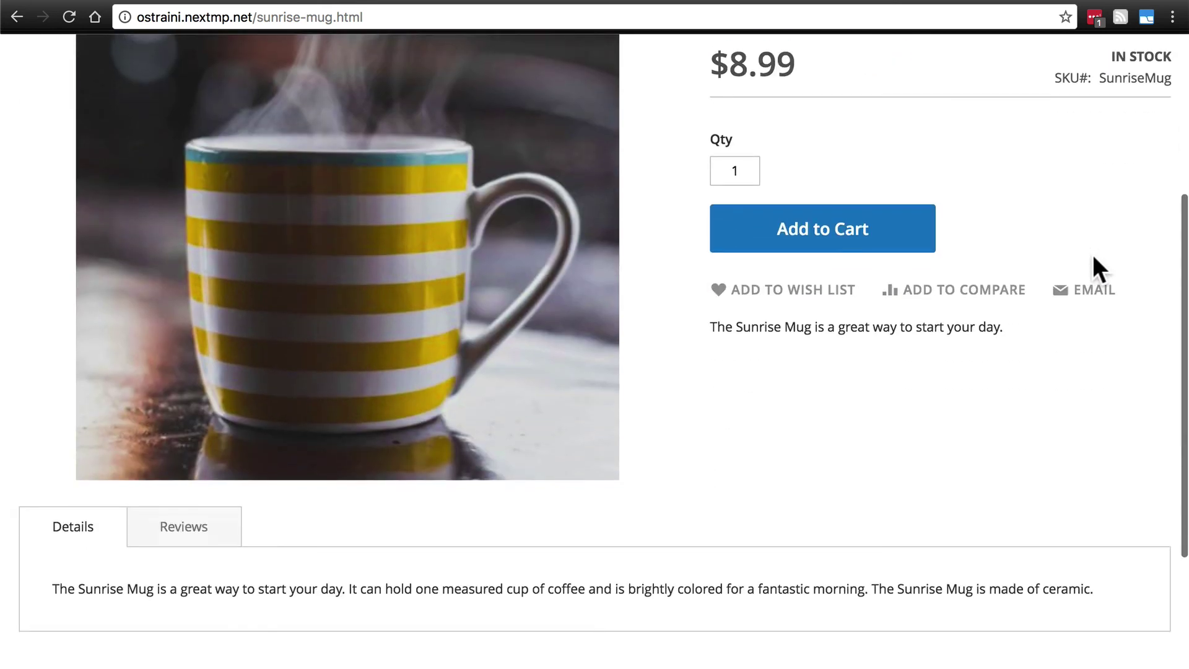
pyautogui.scroll(-2, 990, 198)
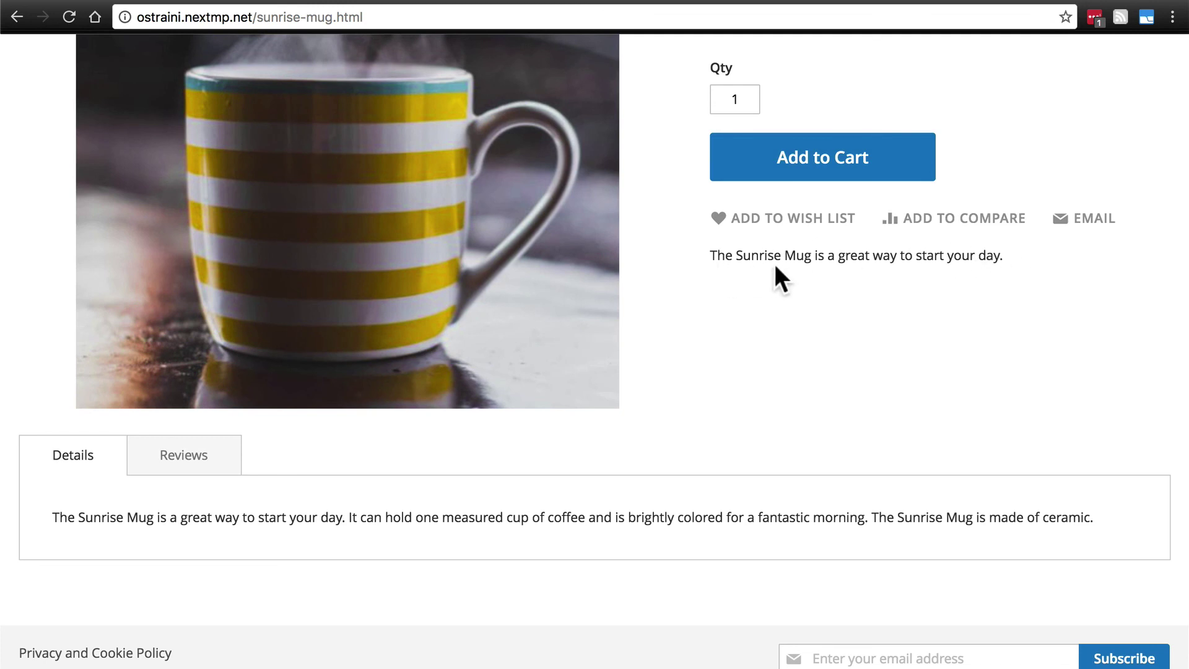
pyautogui.scroll(-3, 1020, 277)
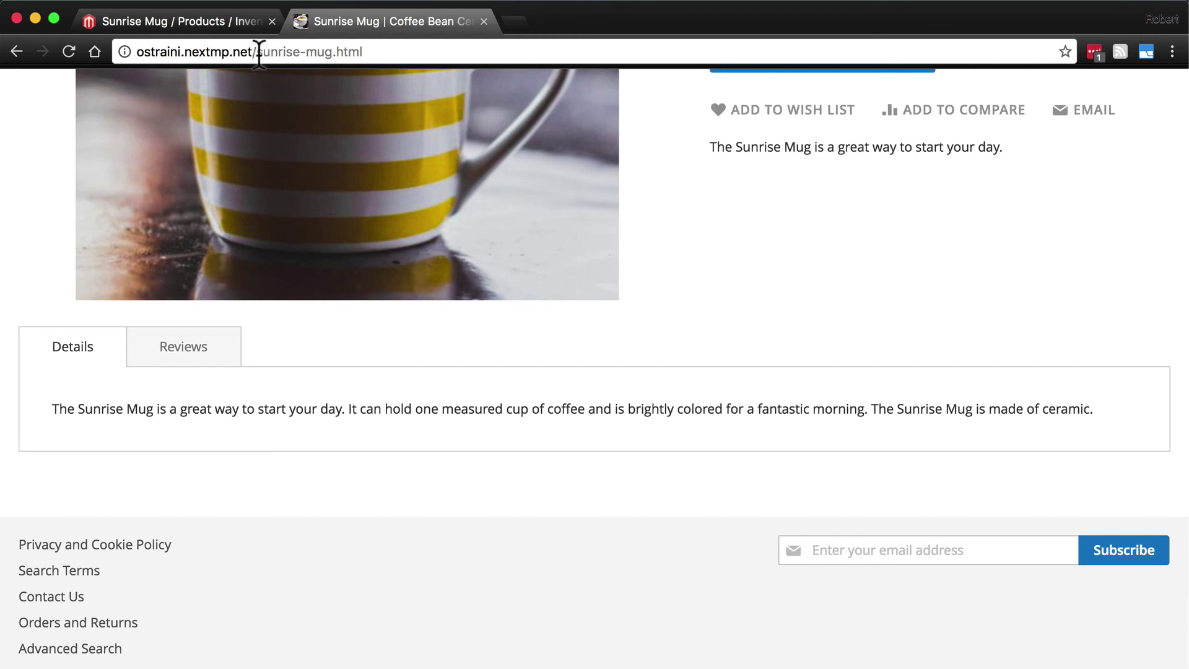
pyautogui.moveTo(259, 52); pyautogui.dragTo(392, 119)
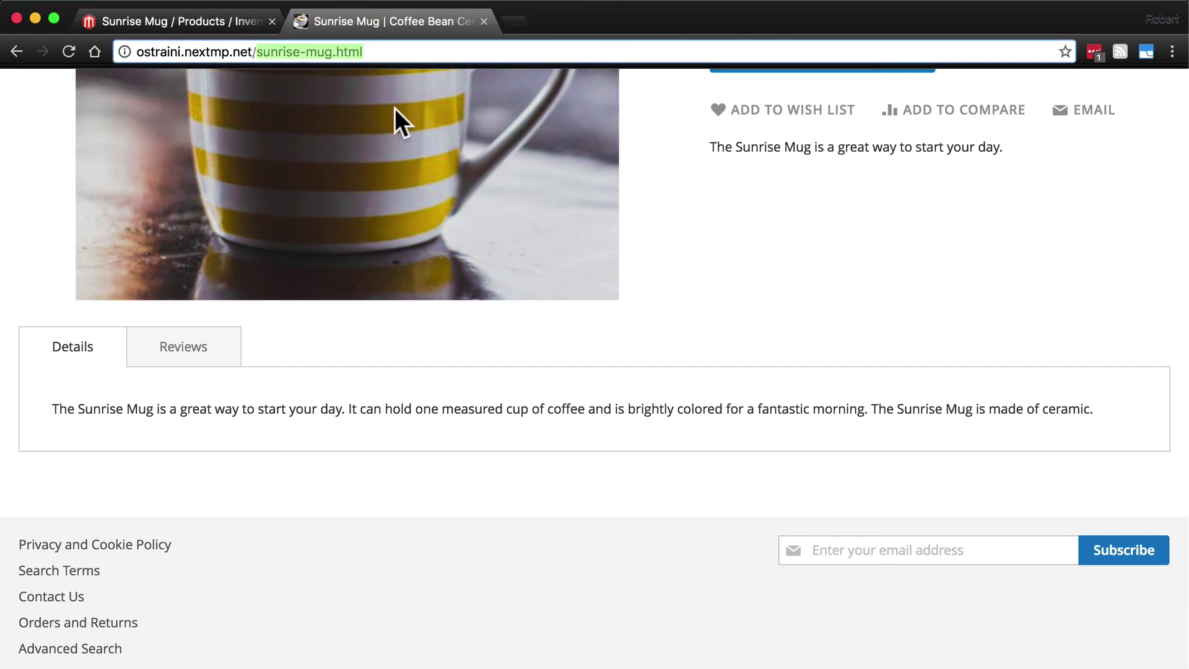
pyautogui.click(345, 52)
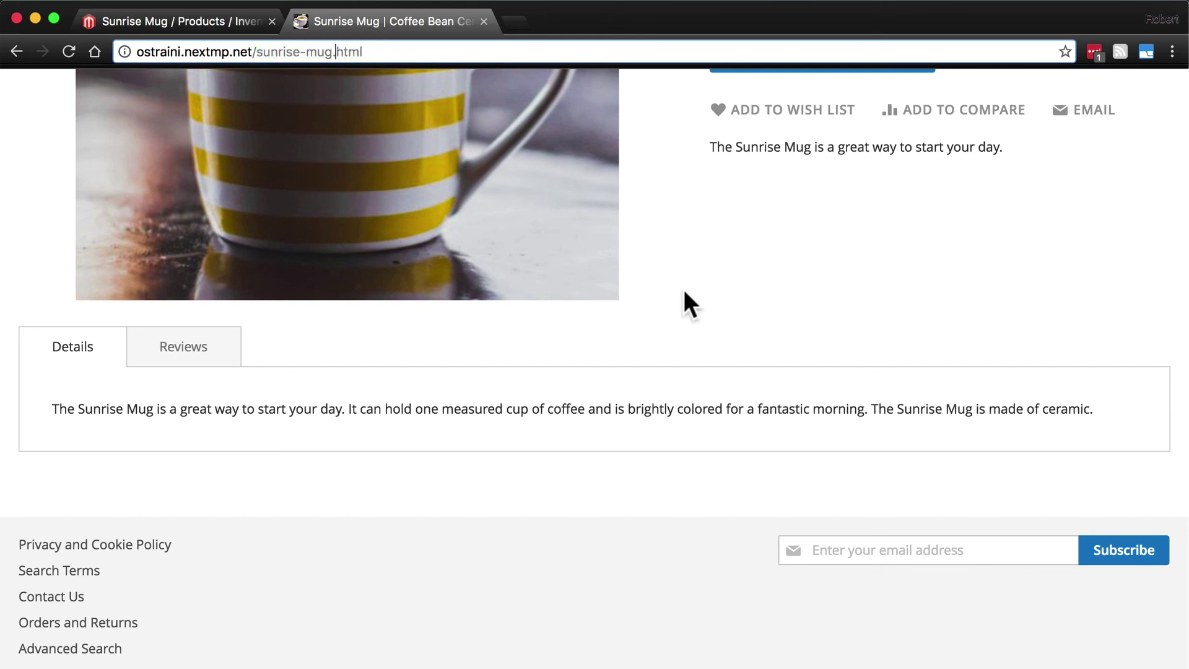
pyautogui.press('Return')
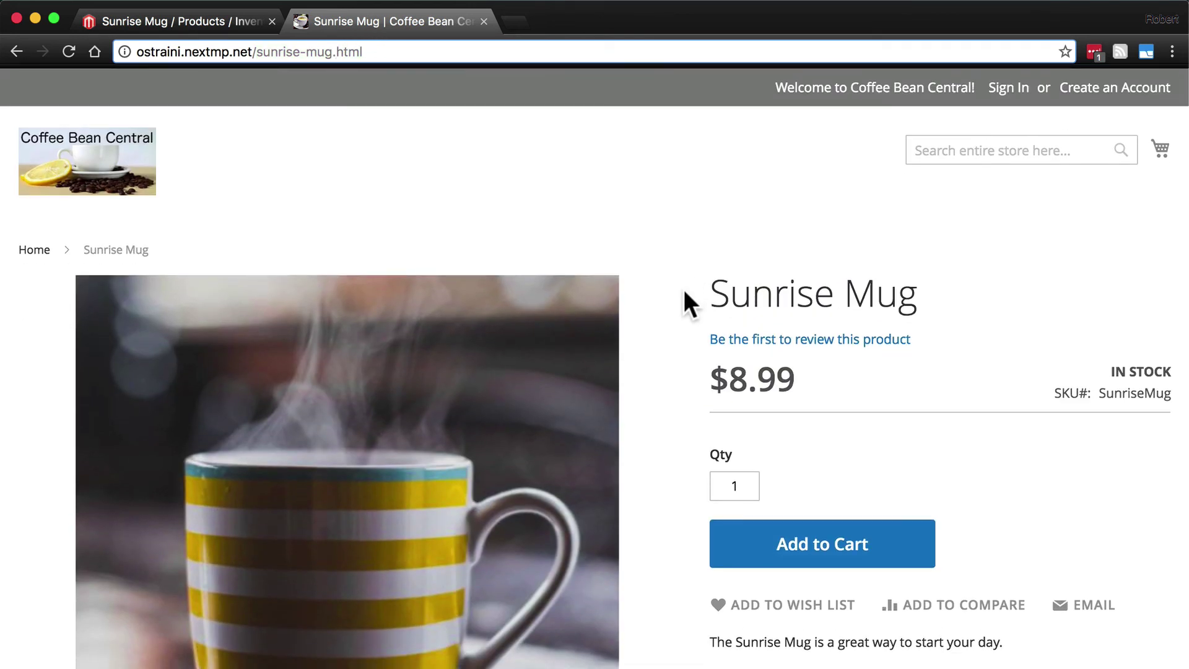